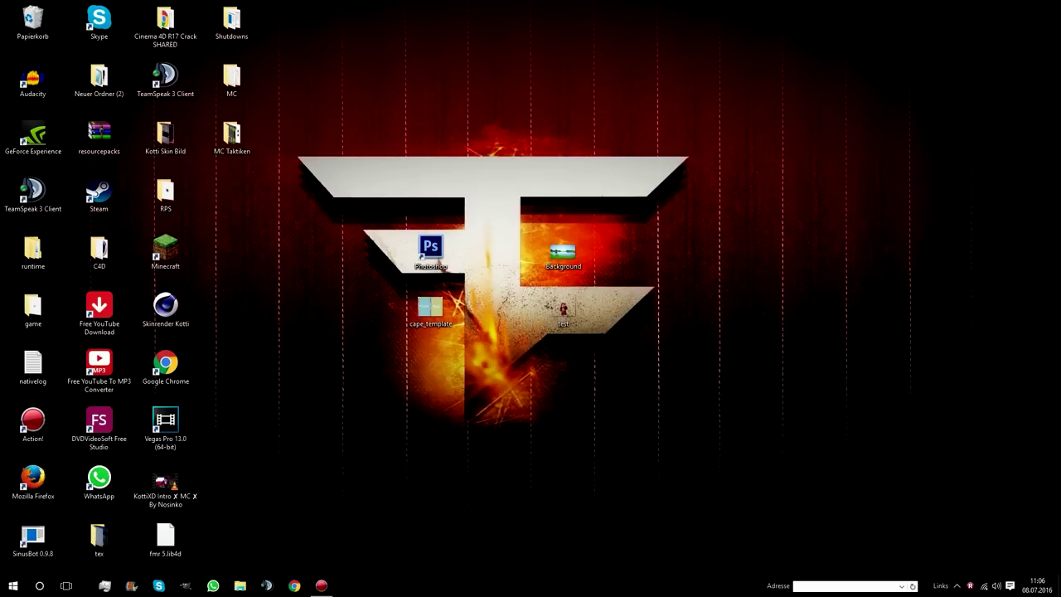
left_click_drag(362, 227, 492, 282)
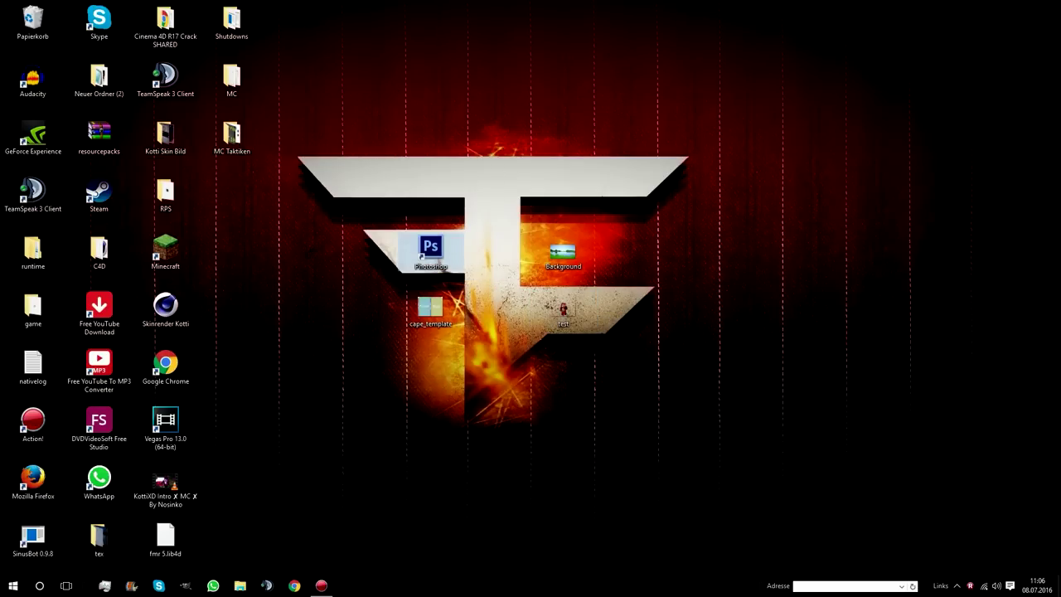
left_click_drag(354, 193, 499, 286)
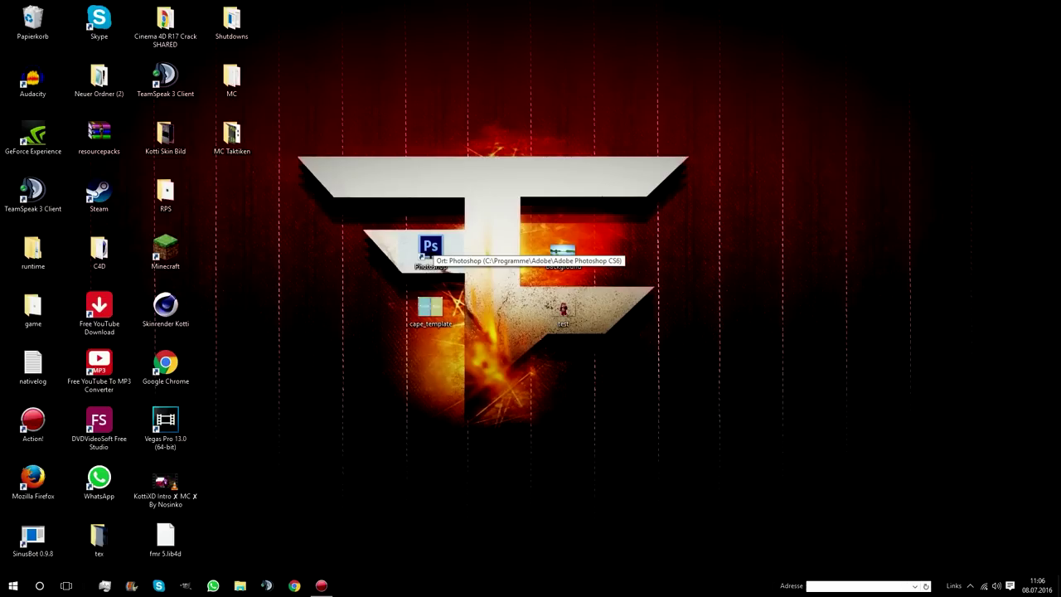
- Launch Photoshop and open the cape_template image from the desktop in it
double_click(429, 251)
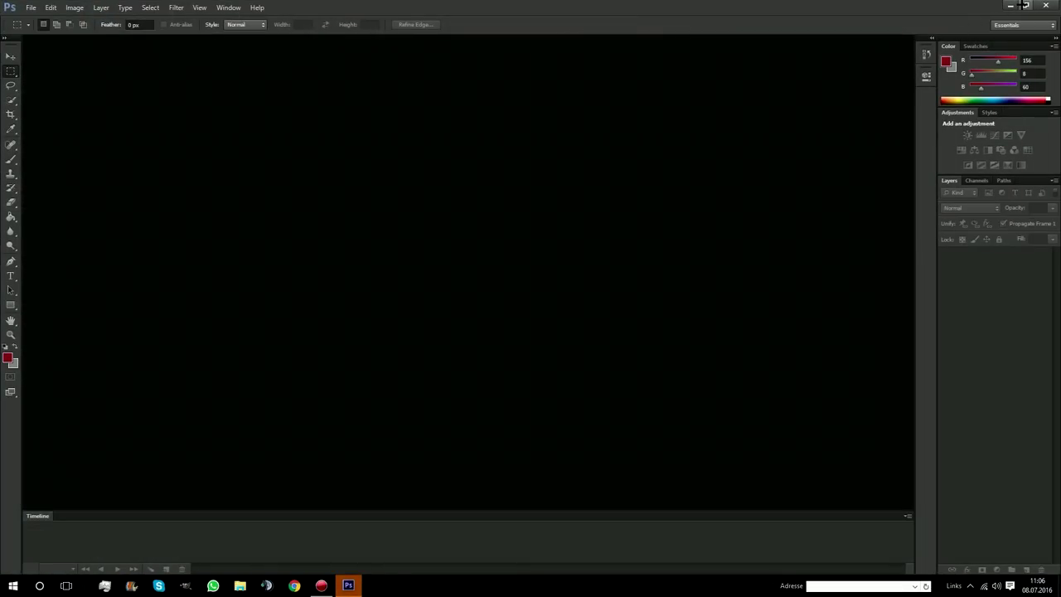
left_click(1025, 5)
left_click_drag(390, 94, 612, 351)
left_click_drag(430, 309, 433, 452)
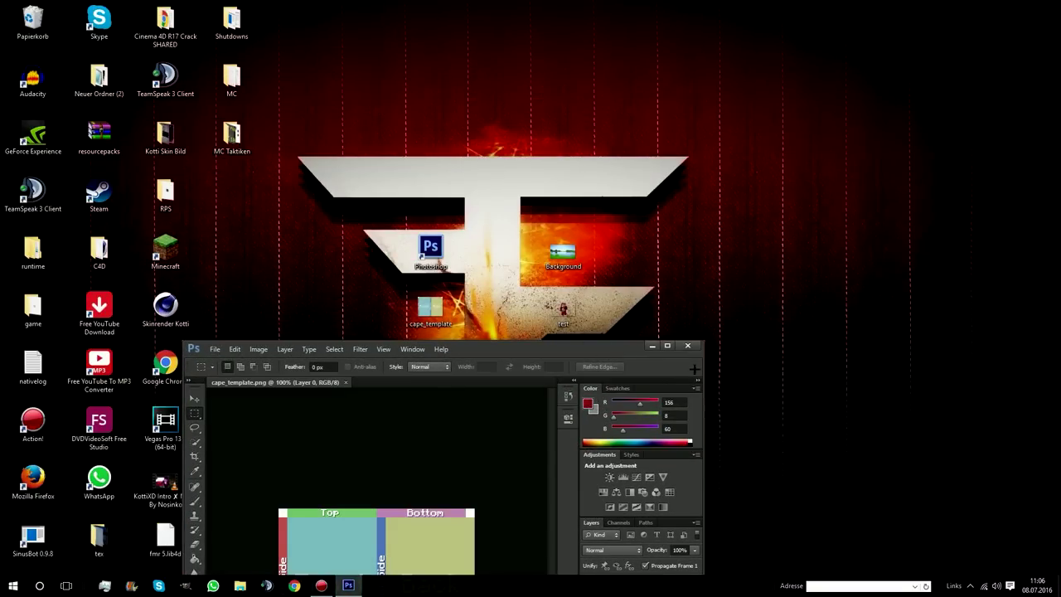
left_click(666, 346)
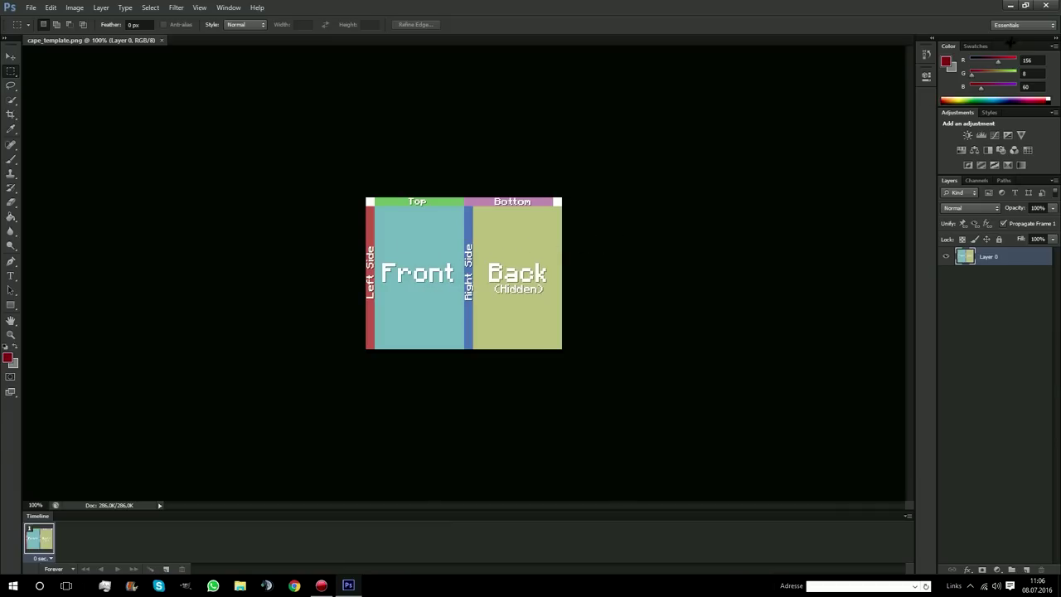
- Place the desktop's Background image into the cape template, stretch it to cover the whole canvas, and commit the placement
left_click(1026, 6)
left_click_drag(564, 253, 460, 524)
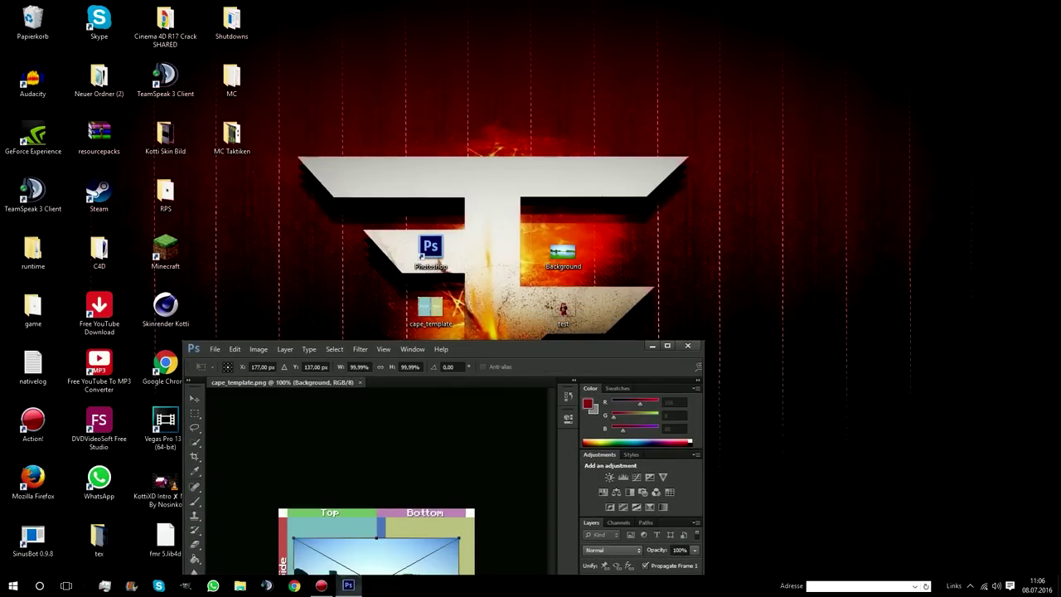
left_click(667, 345)
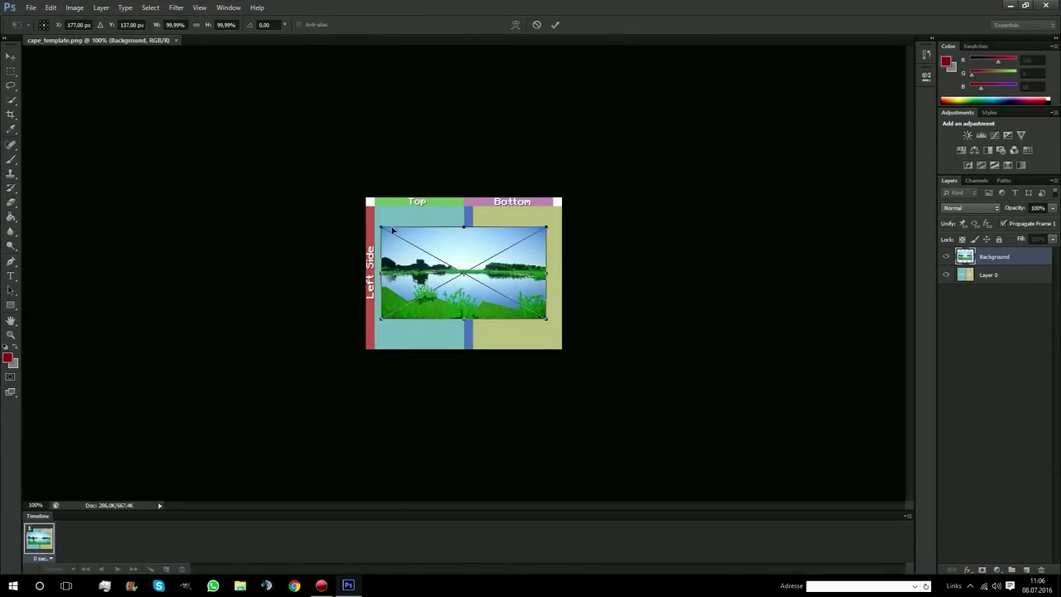
left_click_drag(379, 225, 365, 196)
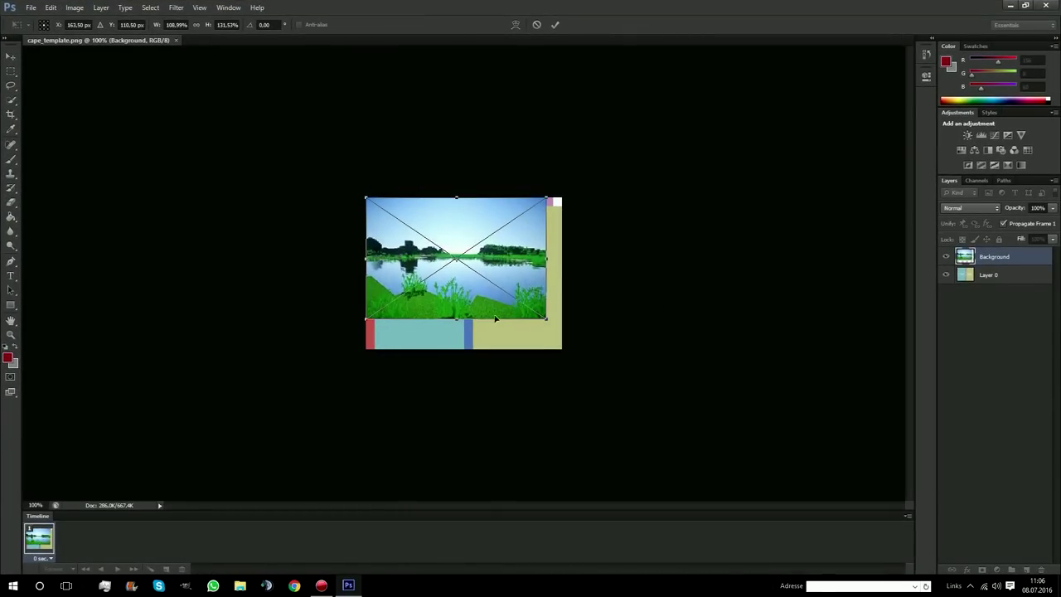
left_click_drag(545, 319, 560, 348)
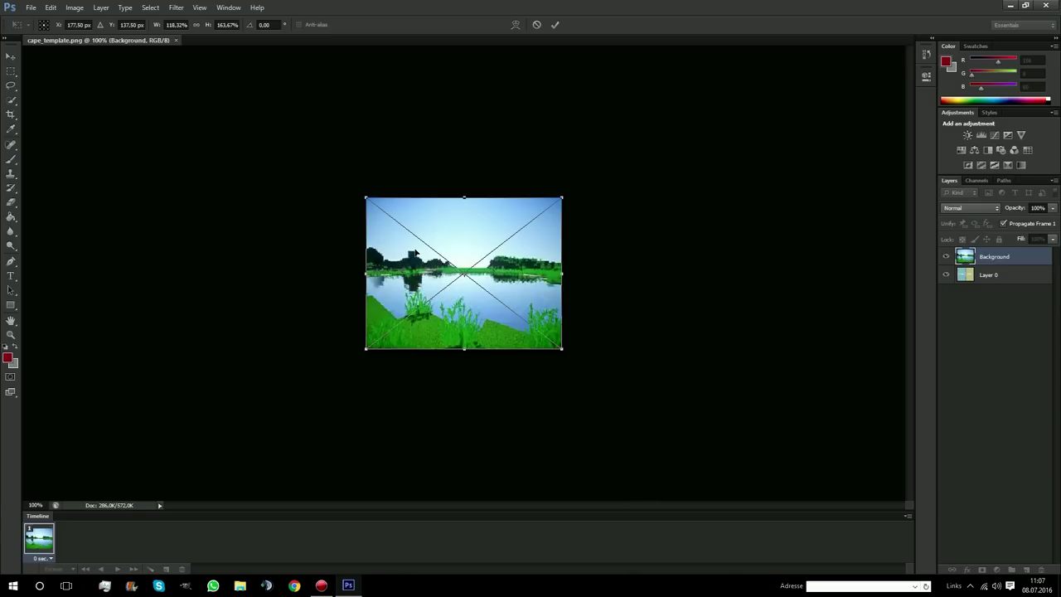
left_click(1025, 6)
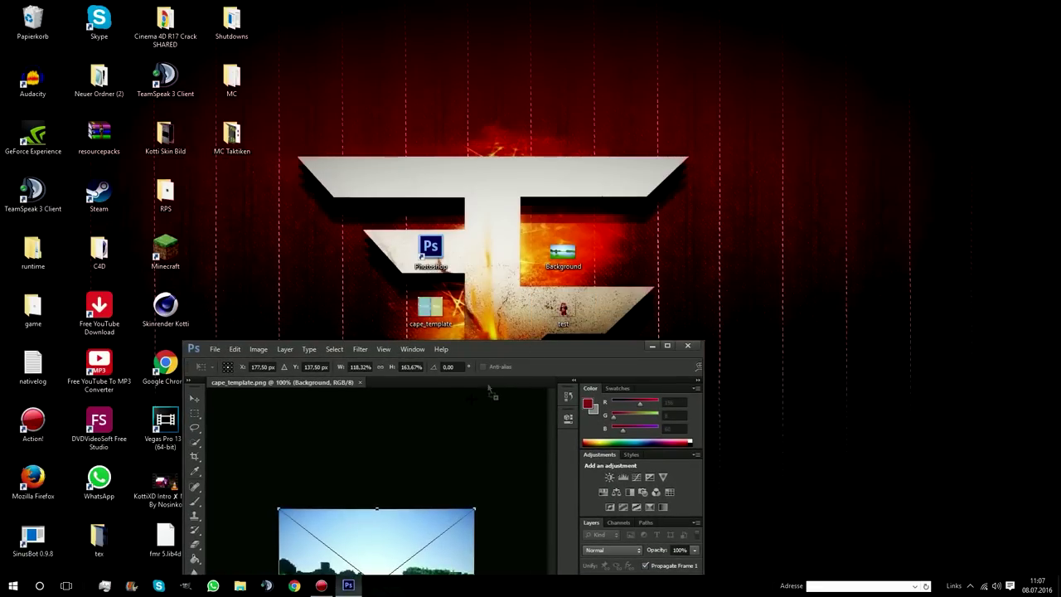
left_click_drag(465, 350, 583, 158)
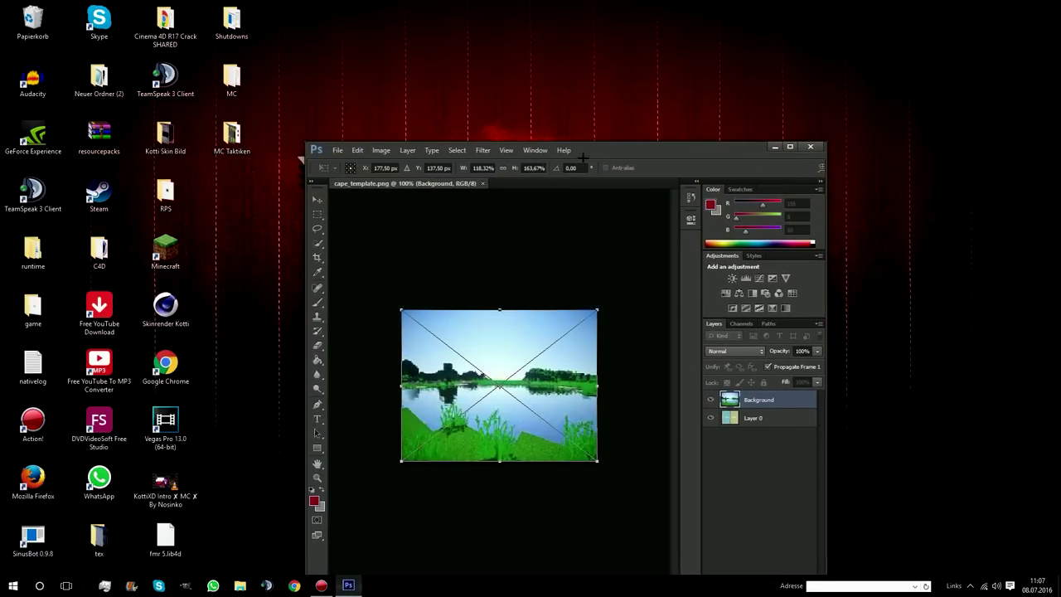
left_click(317, 199)
left_click(507, 344)
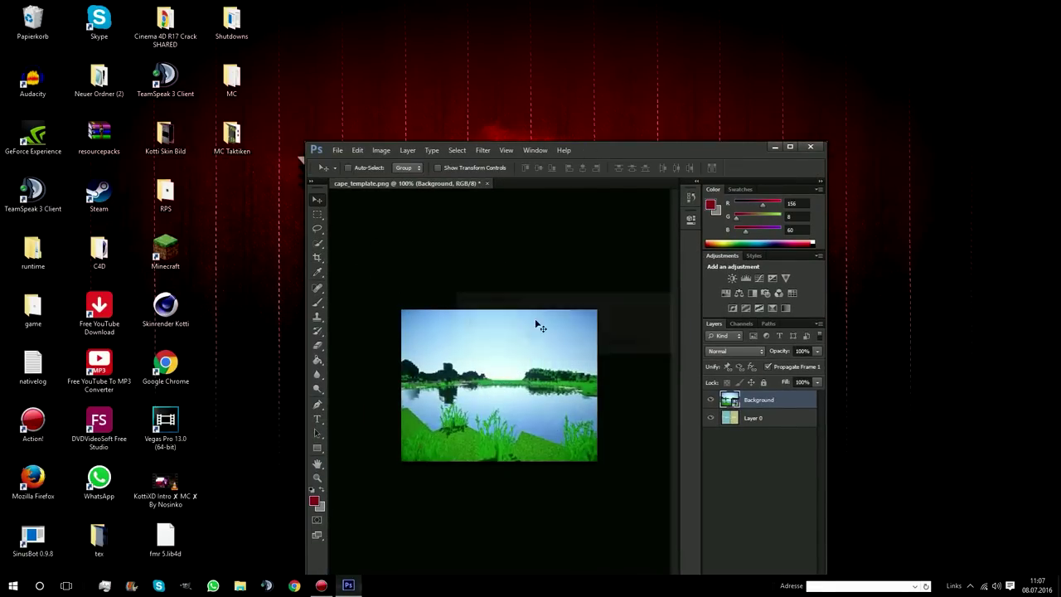
- Place the test character image, scale it to about 17.8%, position it over the cape's front area, and commit the placement
left_click_drag(601, 150, 529, 481)
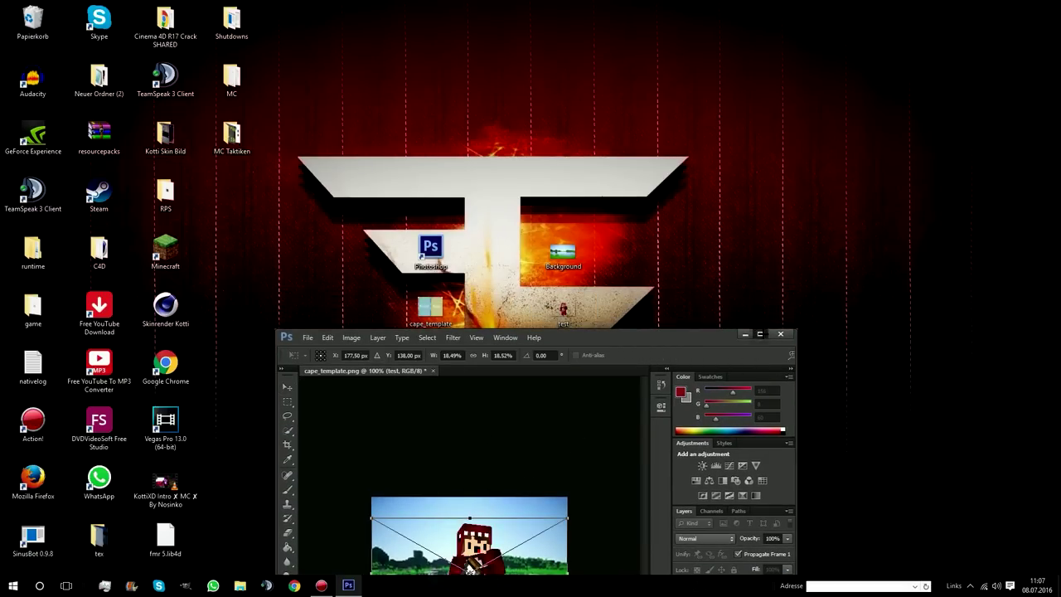
left_click(760, 334)
left_click_drag(527, 282, 475, 271)
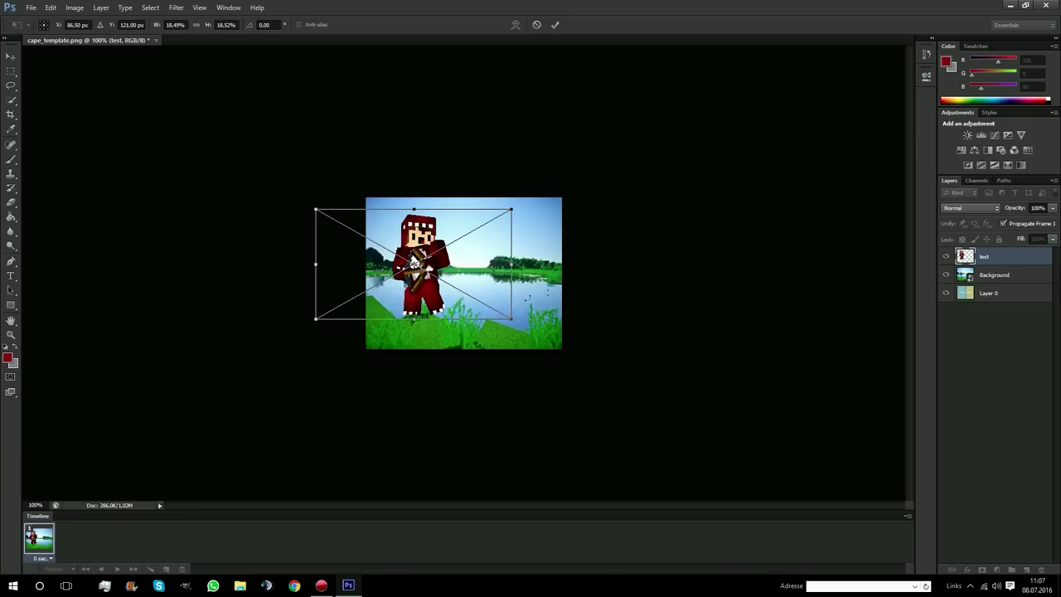
left_click_drag(510, 317, 505, 314)
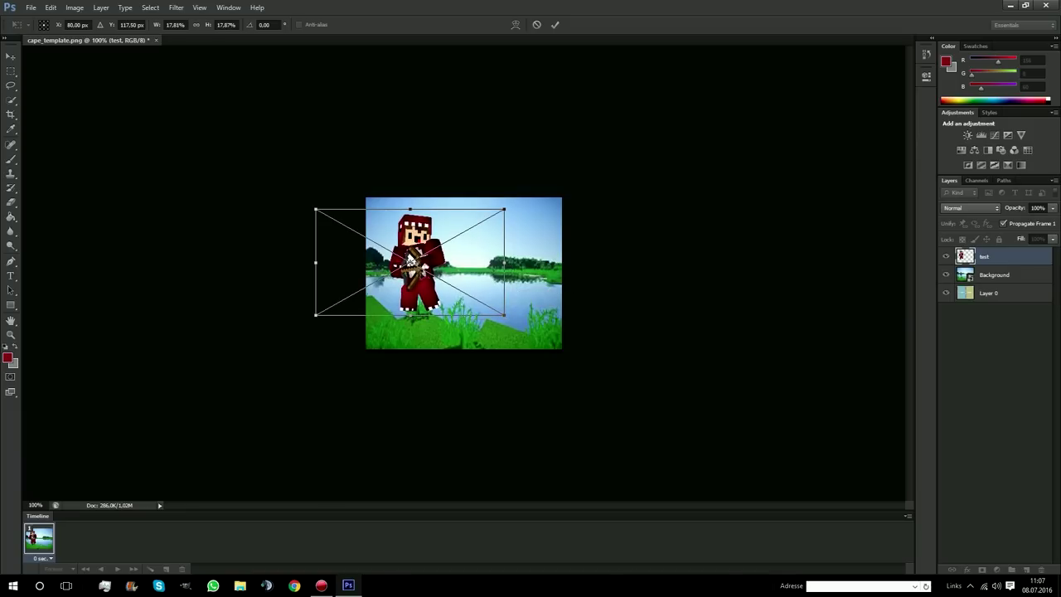
left_click_drag(415, 265, 424, 264)
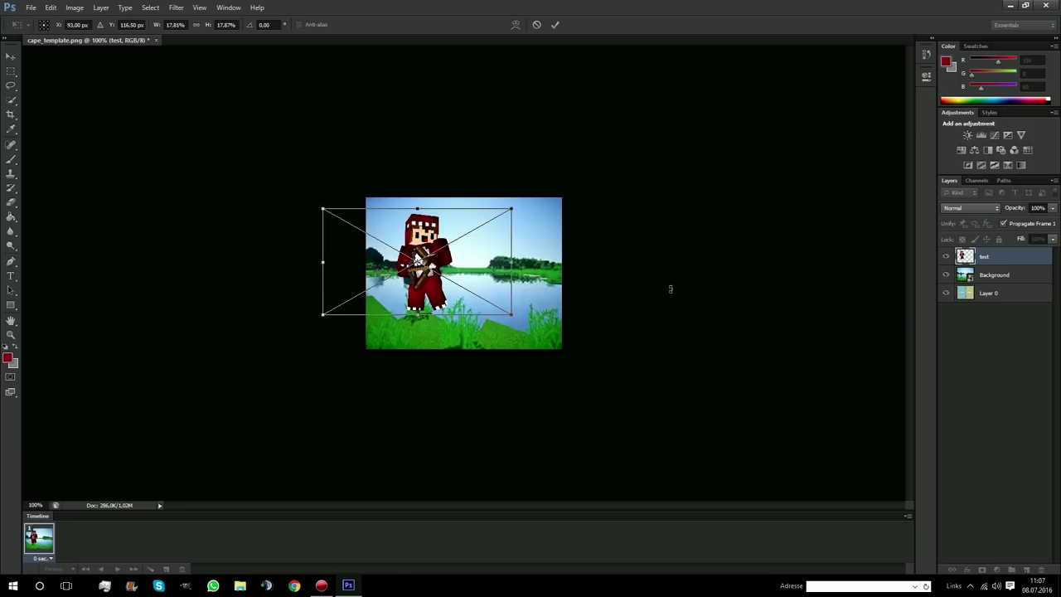
left_click(12, 57)
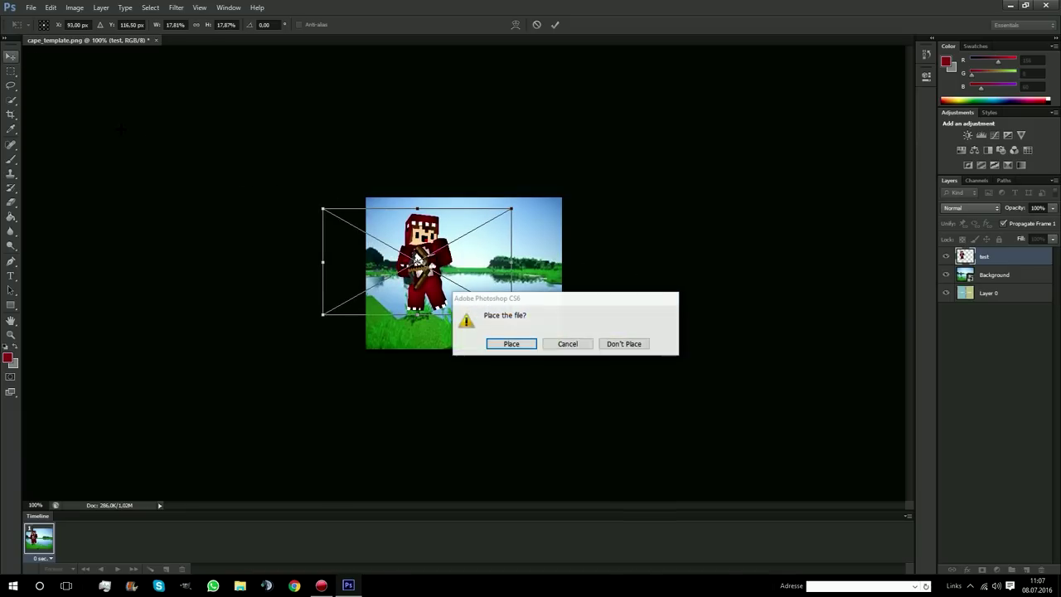
left_click(508, 344)
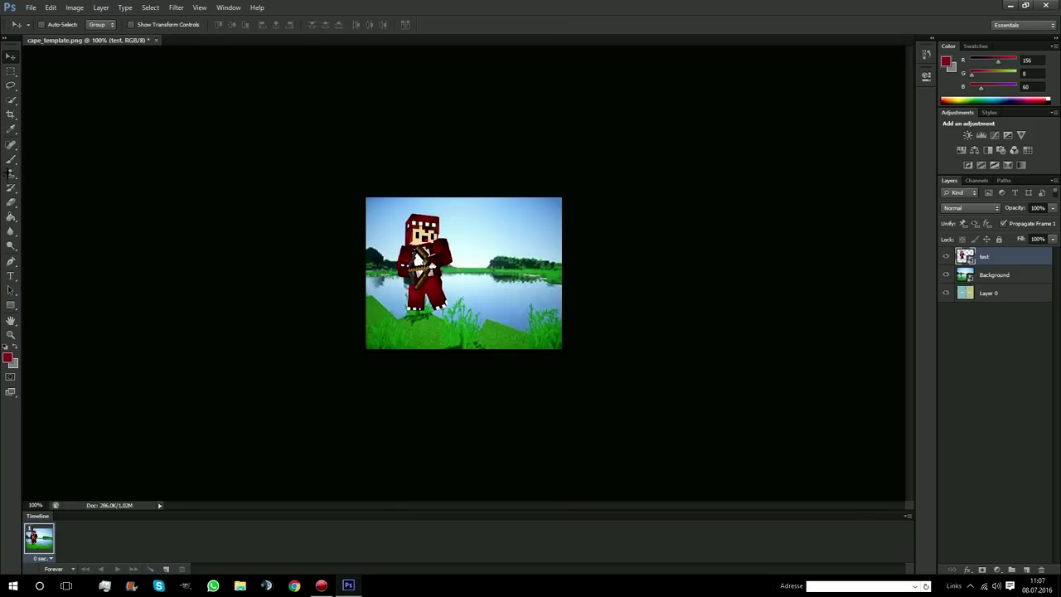
- Add the dark red 36 pt text "KOTTI" on the grass just below the character's feet
left_click(10, 275)
left_click_drag(376, 311, 464, 348)
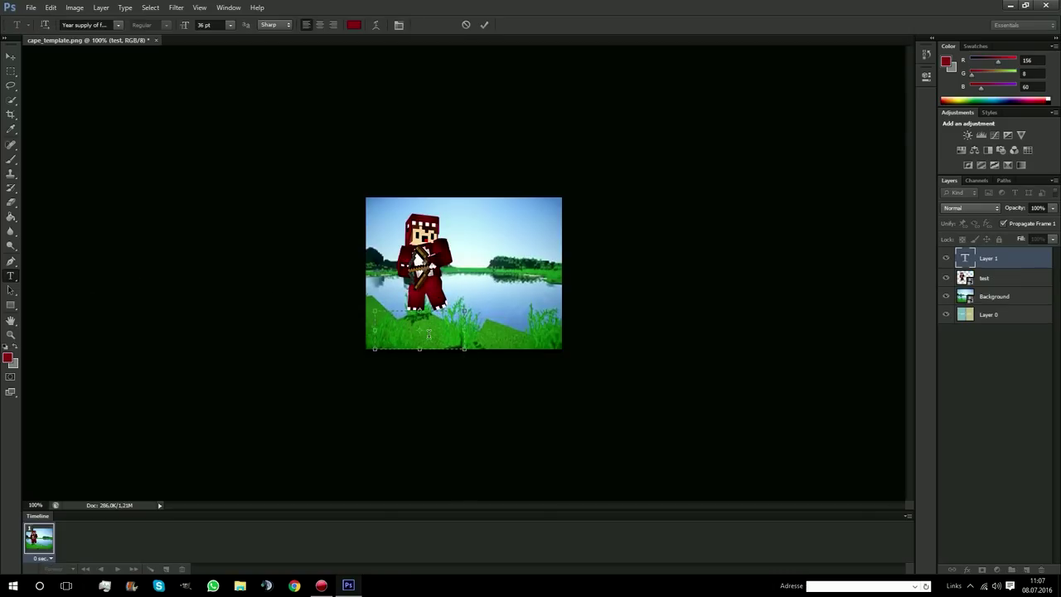
type("KOTTI")
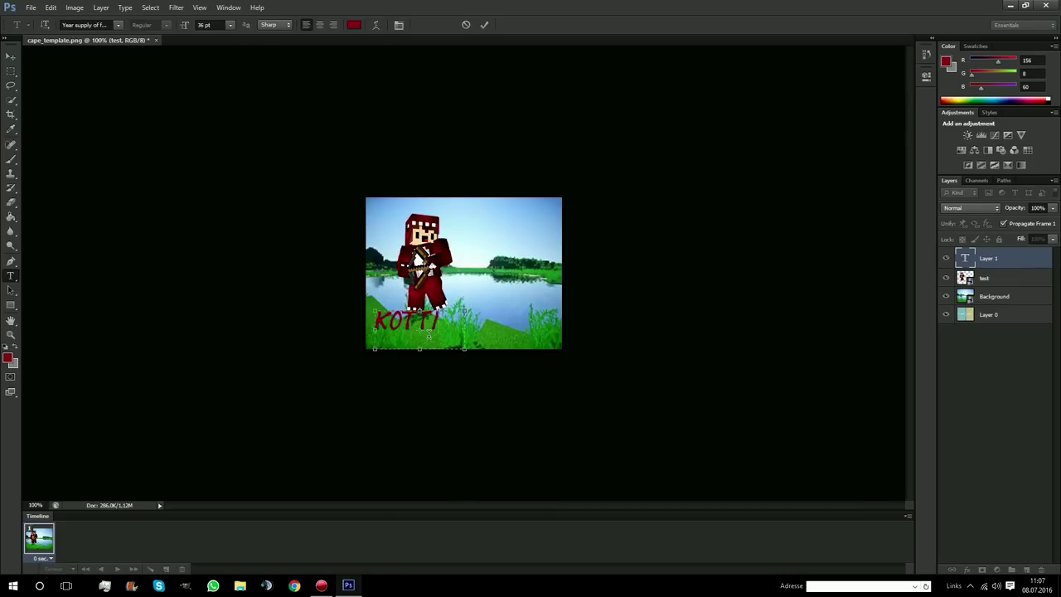
left_click_drag(446, 365, 462, 379)
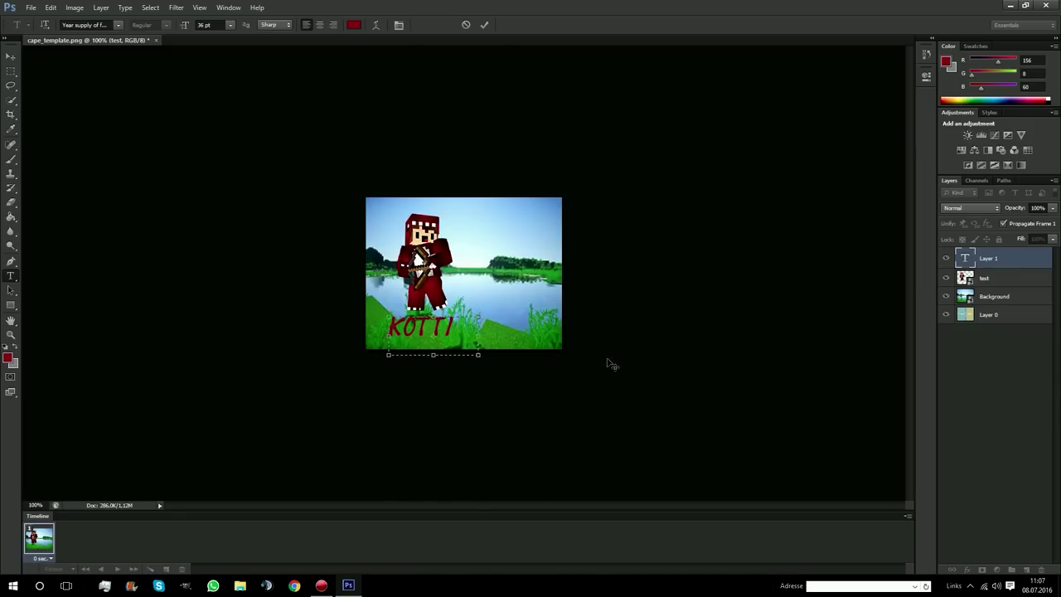
left_click_drag(478, 355, 456, 342)
left_click(10, 56)
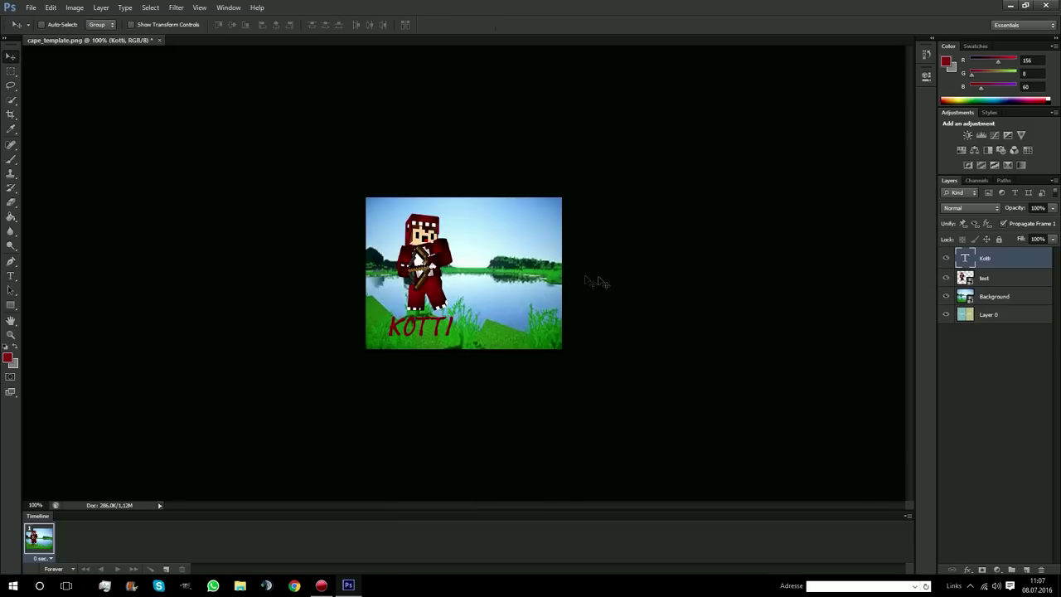
- Apply a Gaussian Blur with a radius of 2.0 pixels to the Background layer
left_click(994, 296)
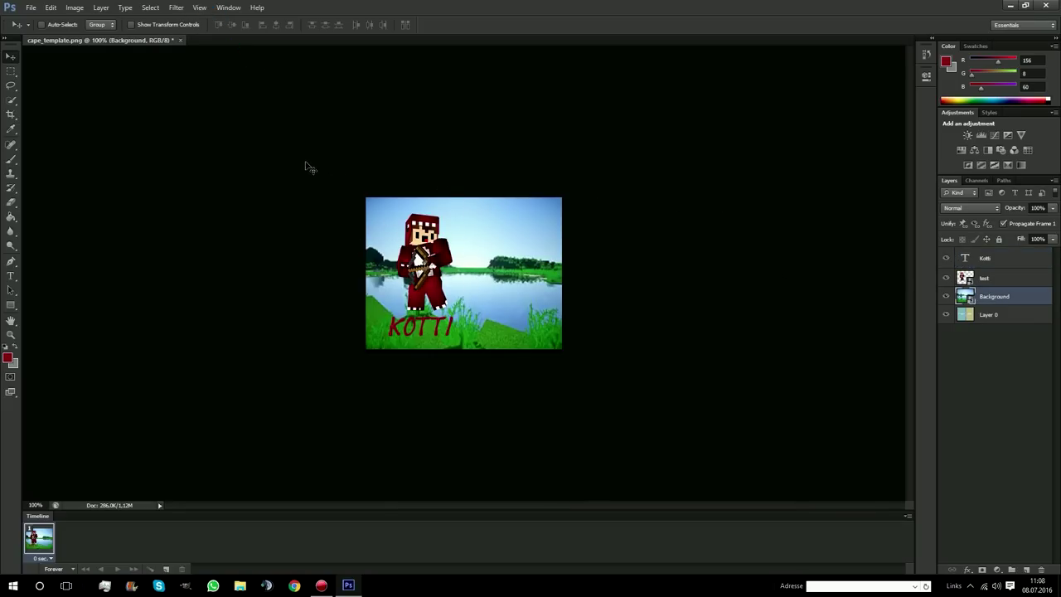
left_click(176, 7)
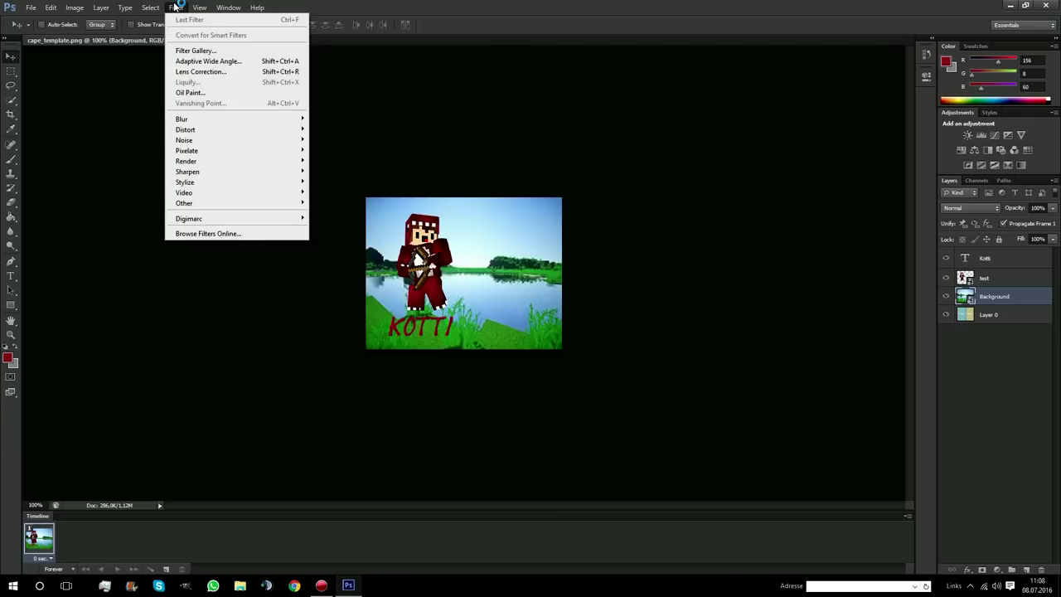
mouse_move(213, 119)
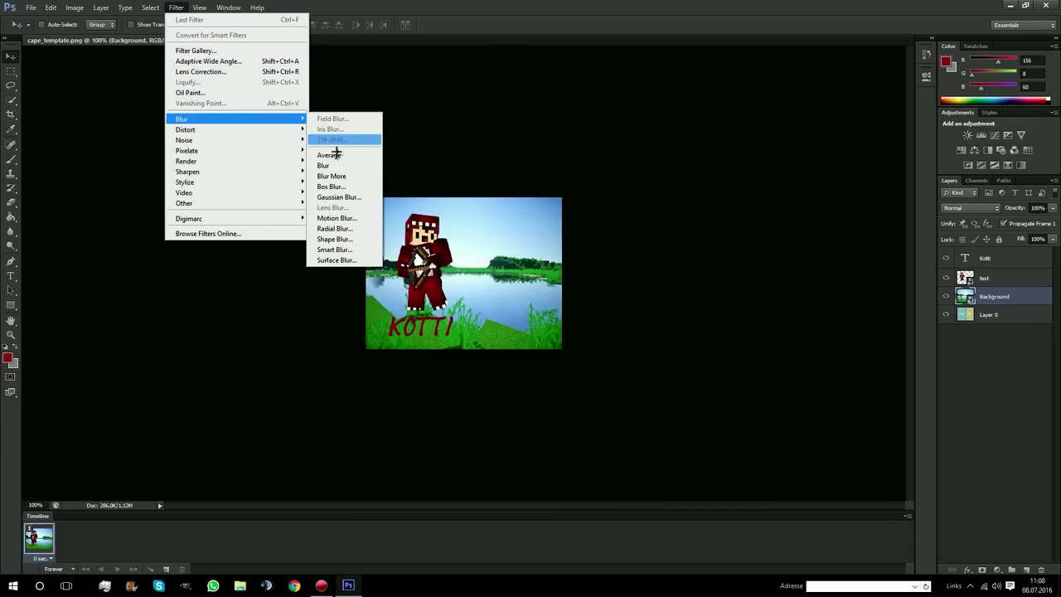
left_click(338, 197)
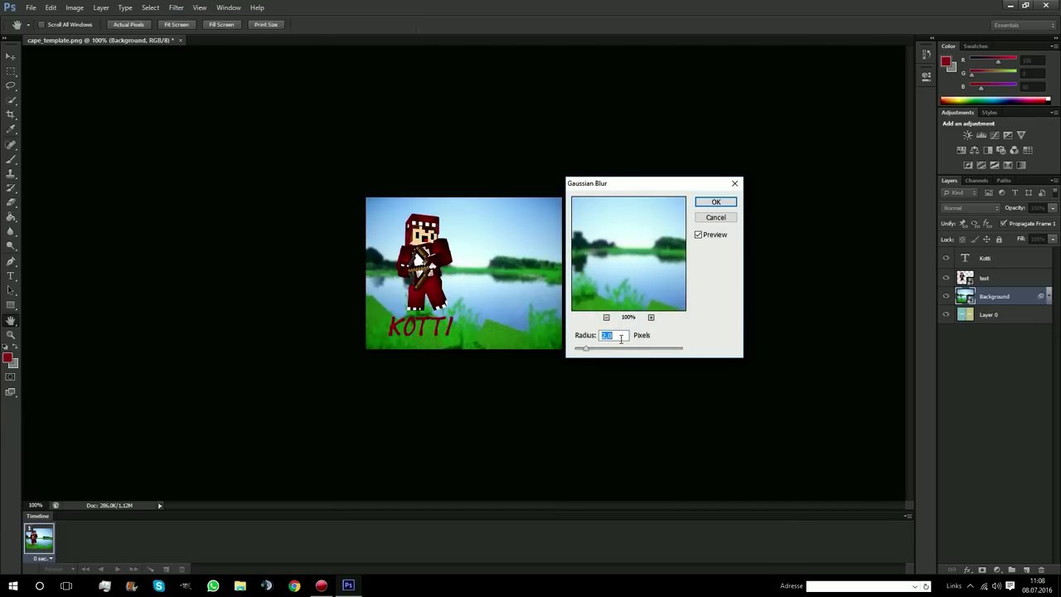
left_click(715, 202)
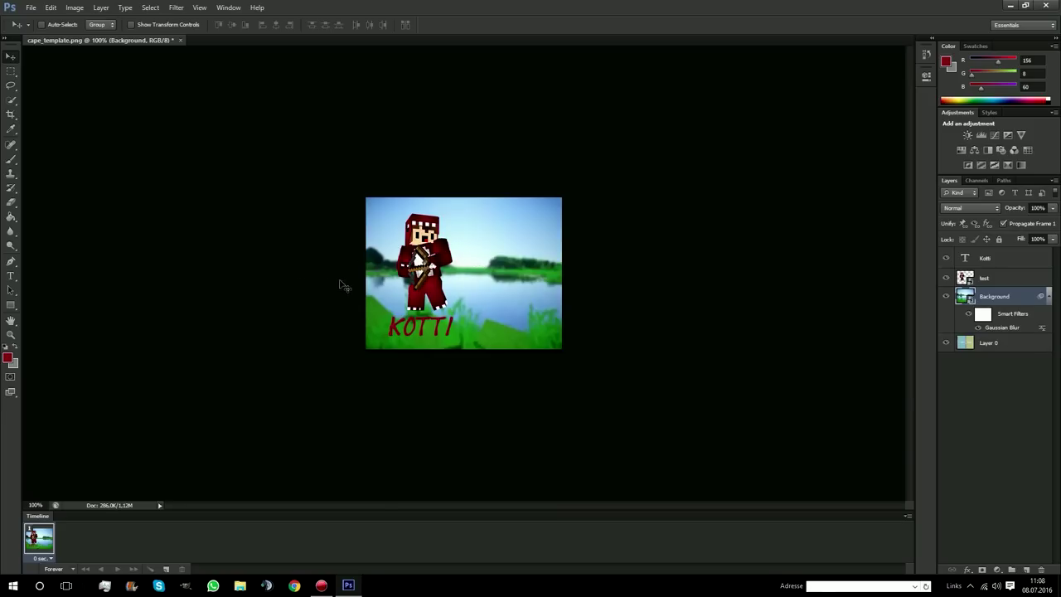
- Inspect the composed cape design at 300% zoom
left_click(32, 505)
type("300")
key("Return")
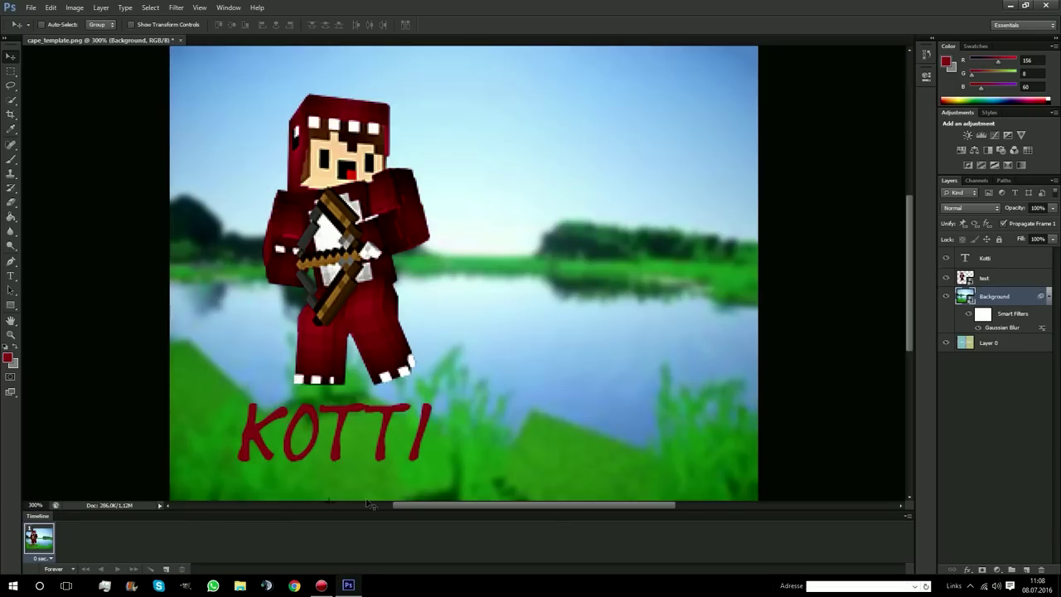
mouse_move(440, 507)
left_mouse_down()
mouse_move(378, 506)
mouse_move(437, 504)
left_mouse_up()
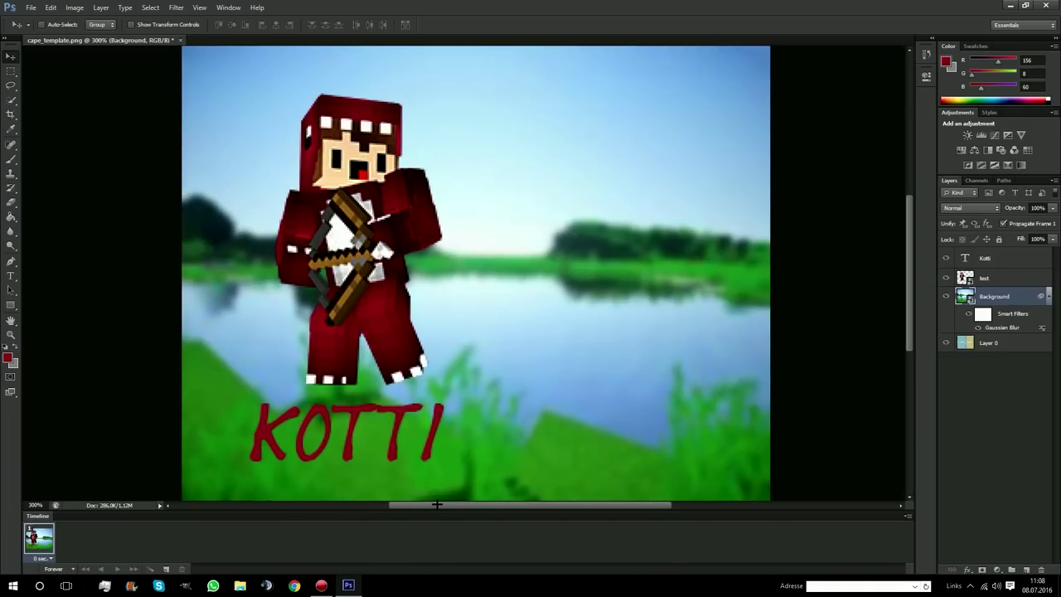
mouse_move(910, 332)
left_mouse_down()
mouse_move(911, 303)
mouse_move(908, 342)
mouse_move(909, 318)
left_mouse_up()
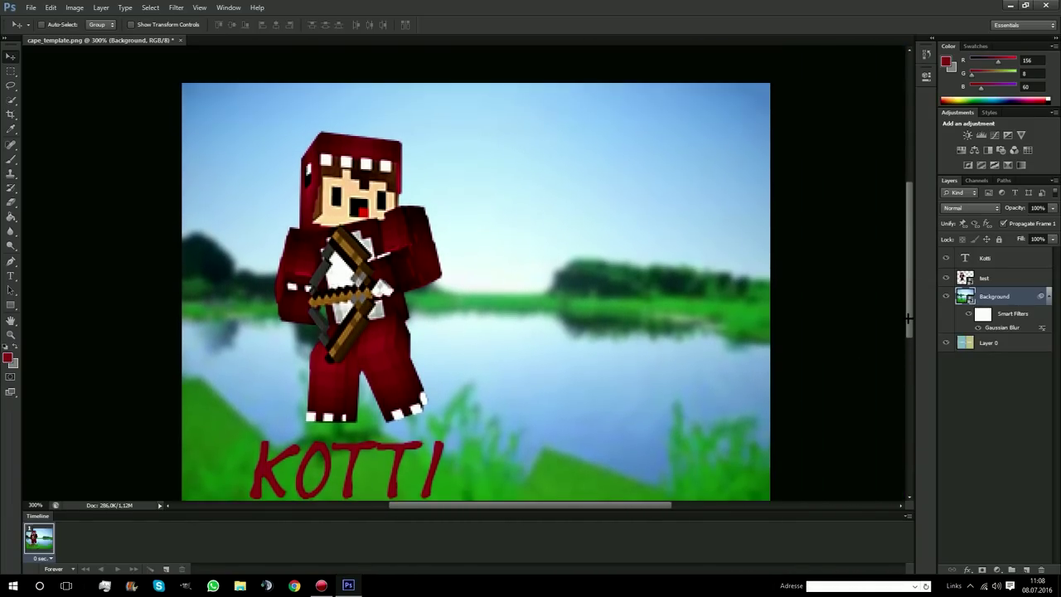
- Export the design with Render Video as a PNG image sequence named "Cape Tuto.png"
left_click(31, 8)
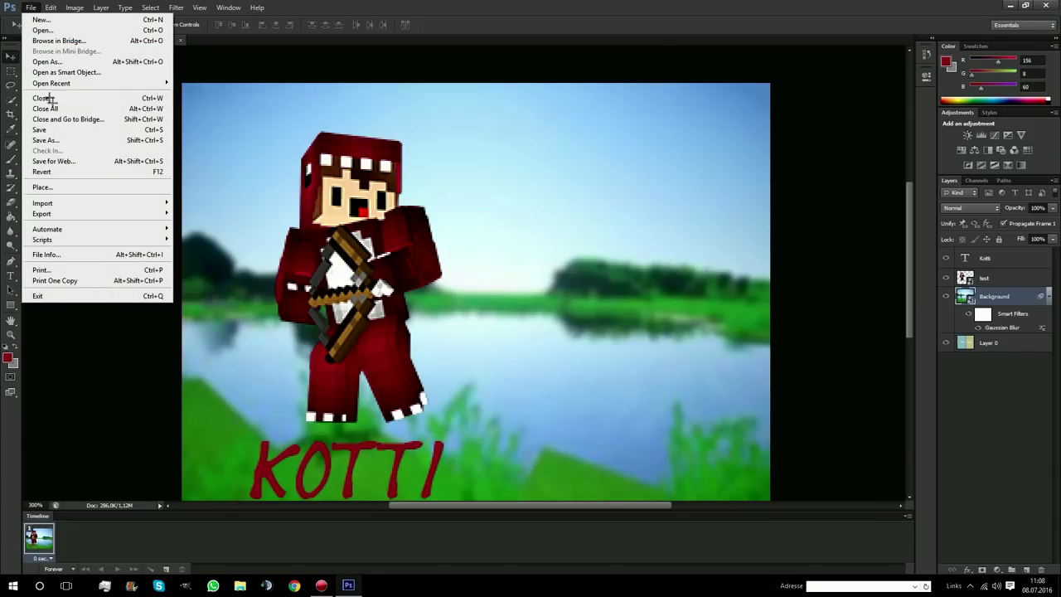
mouse_move(105, 213)
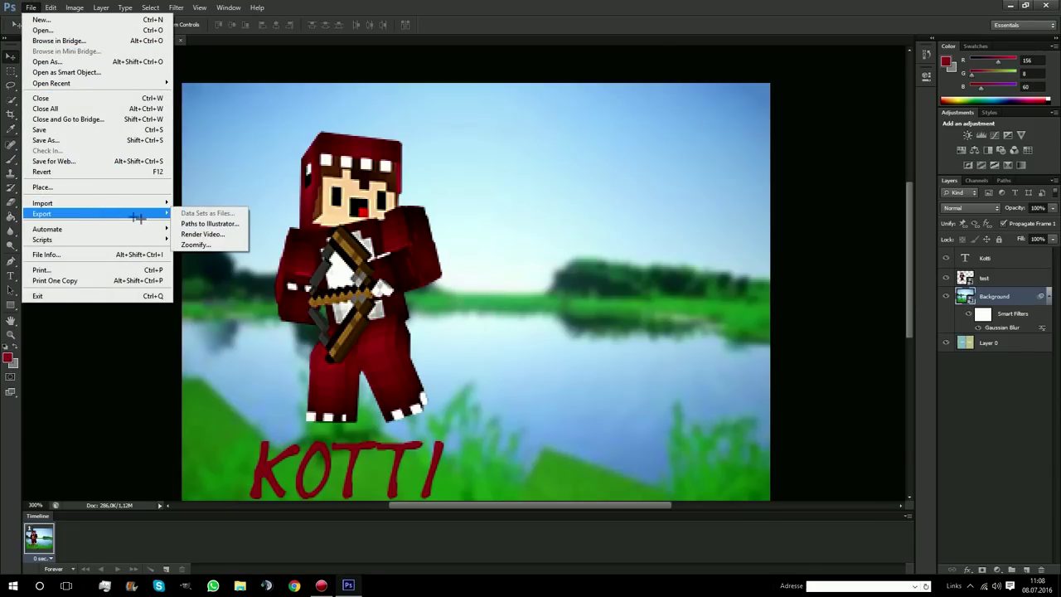
left_click(199, 234)
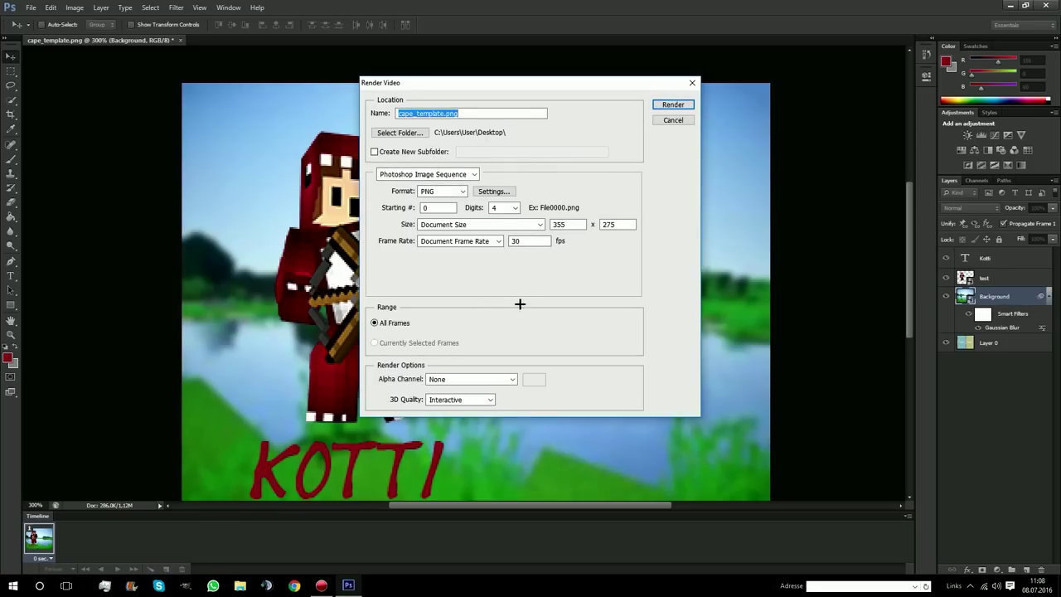
mouse_move(446, 113)
left_mouse_down()
mouse_move(400, 114)
mouse_move(442, 116)
left_mouse_up()
left_click(400, 114)
type("Cape")
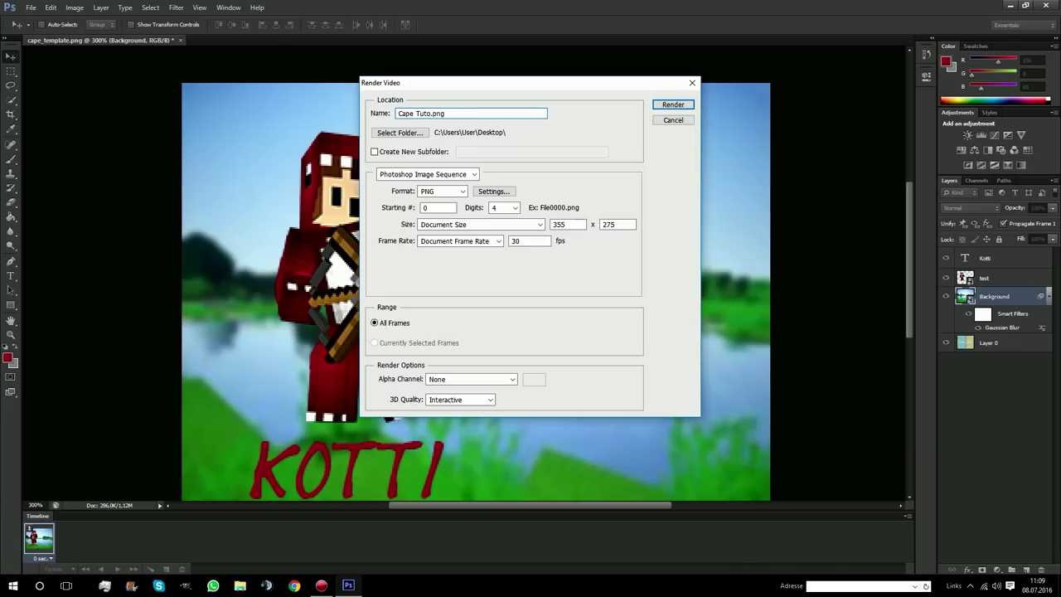
key("Return")
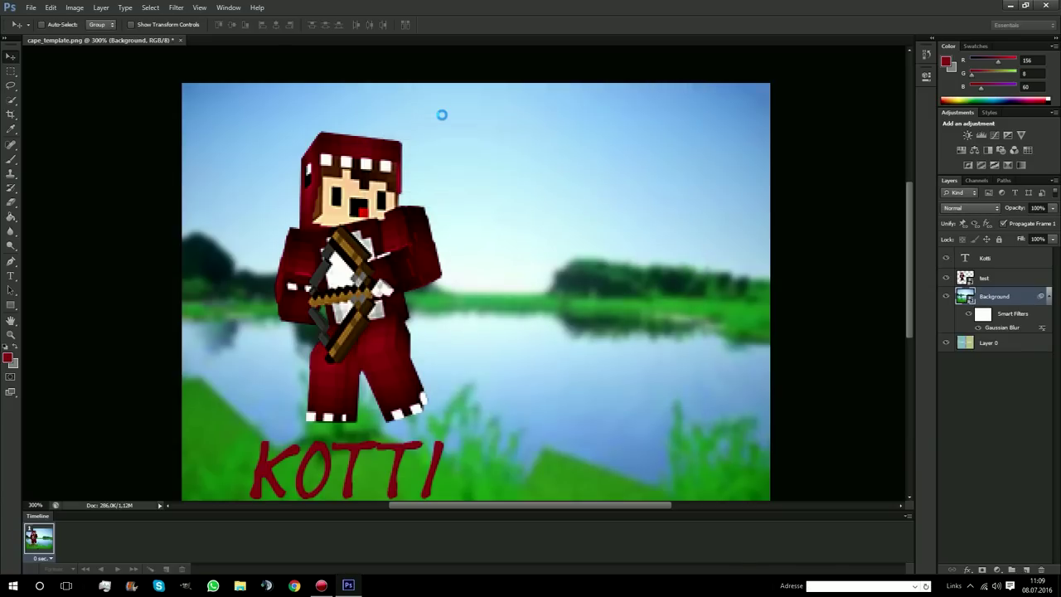
- Quit Photoshop without saving the changes to cape_template.png
left_click(1046, 4)
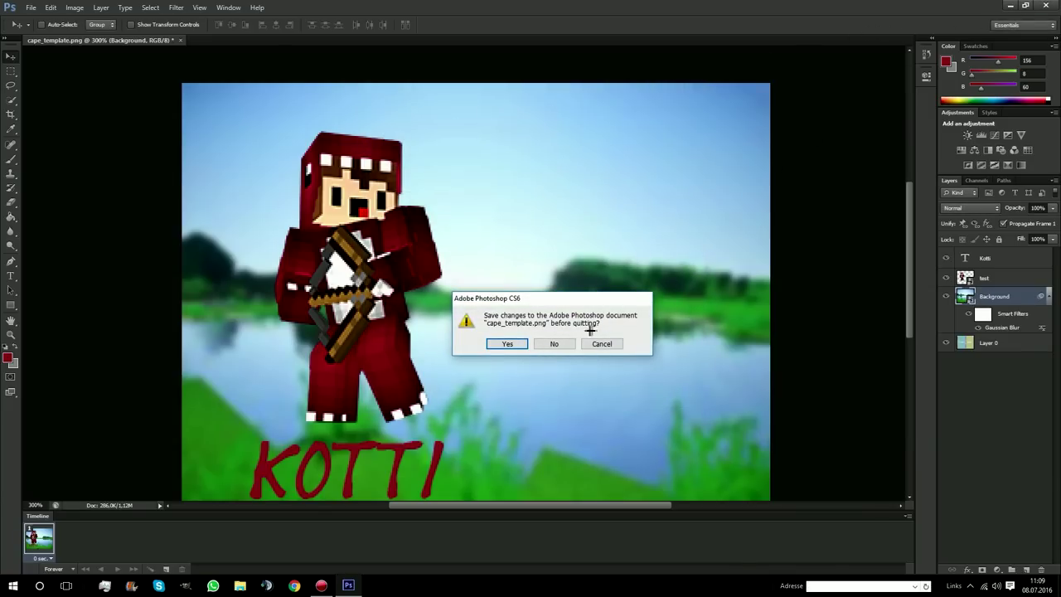
left_click(555, 344)
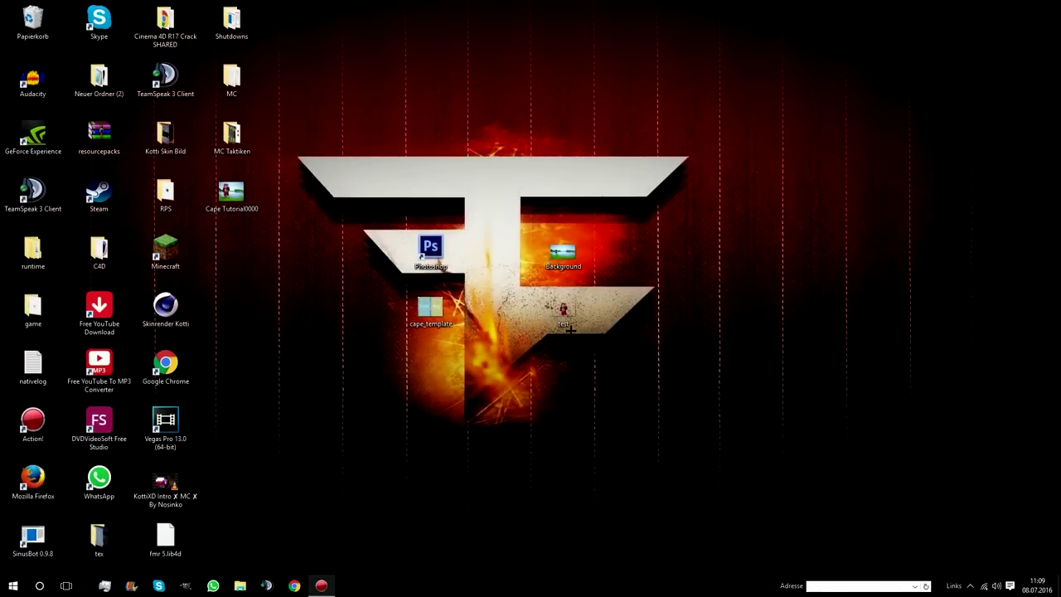
- Move the exported Cape Tutorial0000 image between the Photoshop shortcut and the Background image on the desktop, and check it in GIMP
left_click_drag(233, 194, 502, 254)
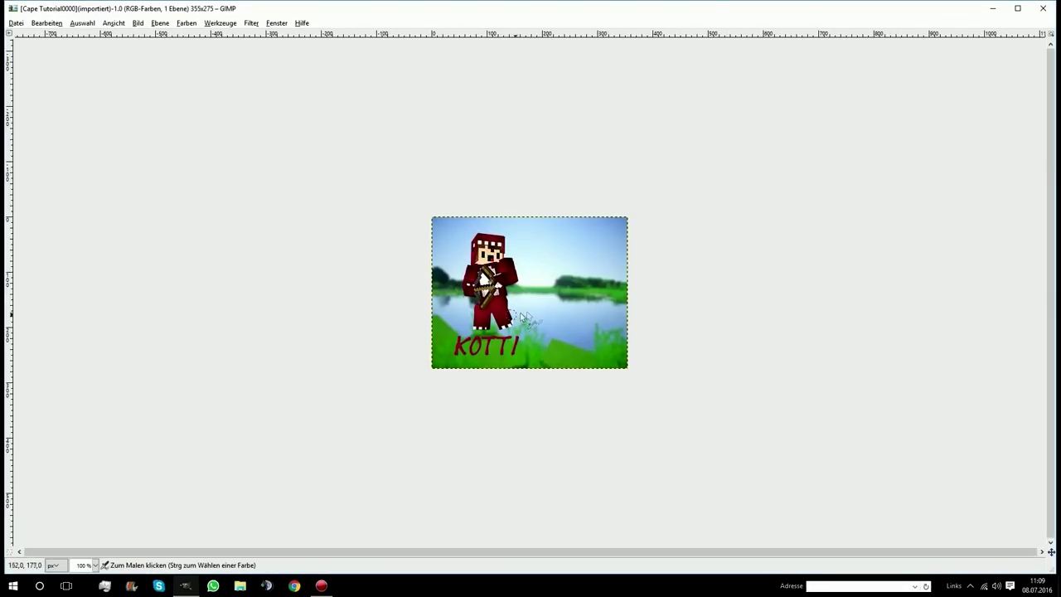
left_click(1043, 8)
left_click(1043, 9)
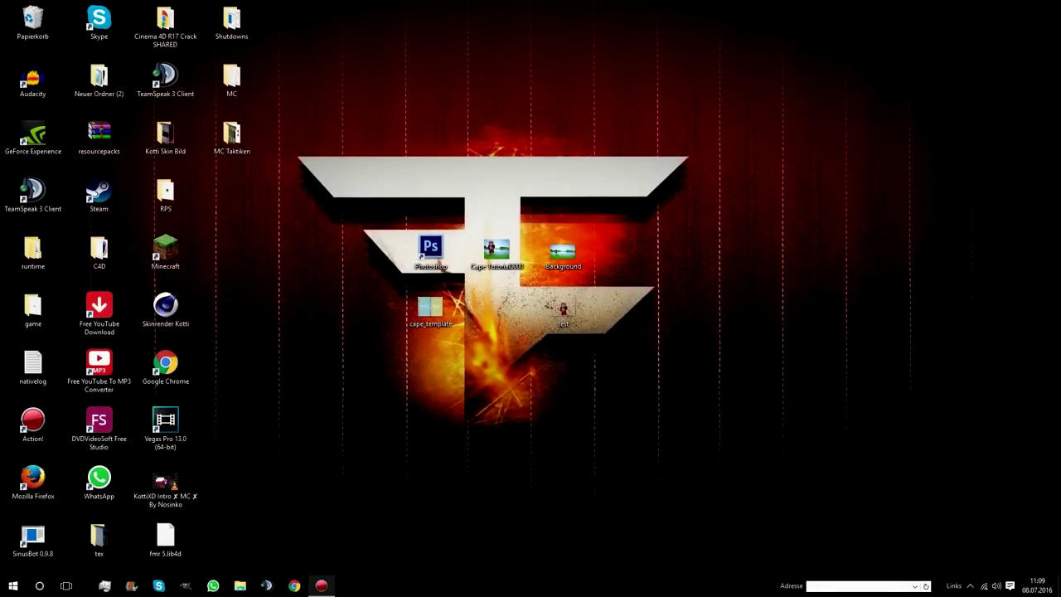
- Launch Minecraft with the LabyMod-1.8.8 profile and join the Premium Gomme multiplayer server
double_click(181, 251)
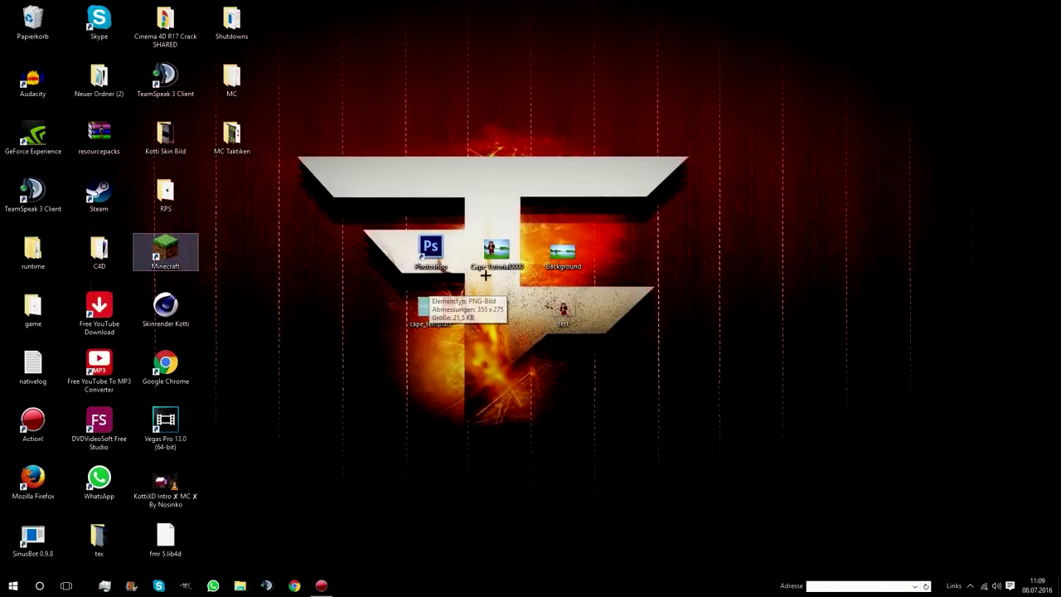
left_click(535, 427)
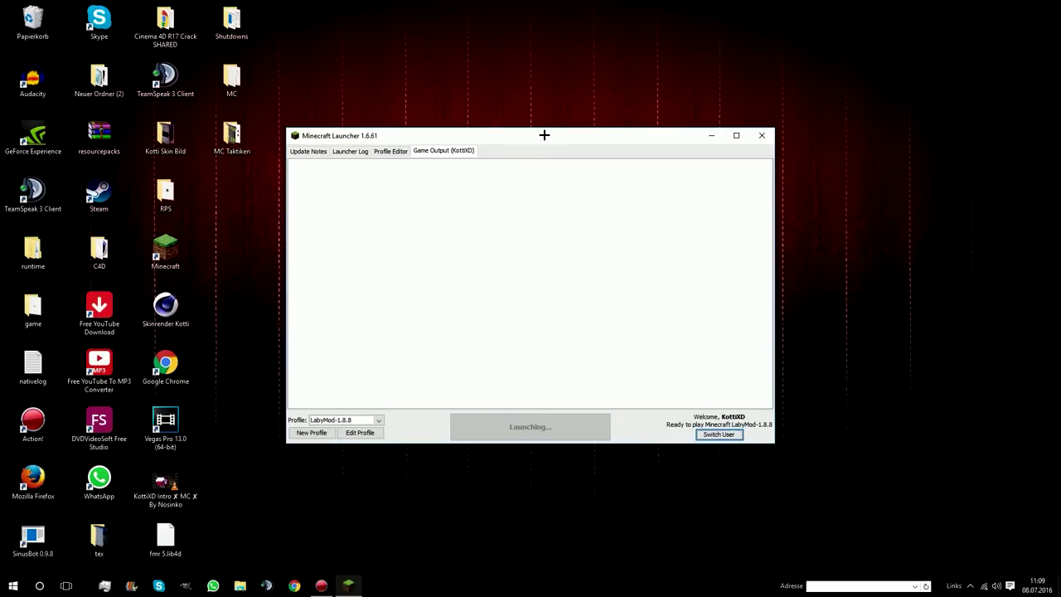
left_click_drag(358, 194, 509, 261)
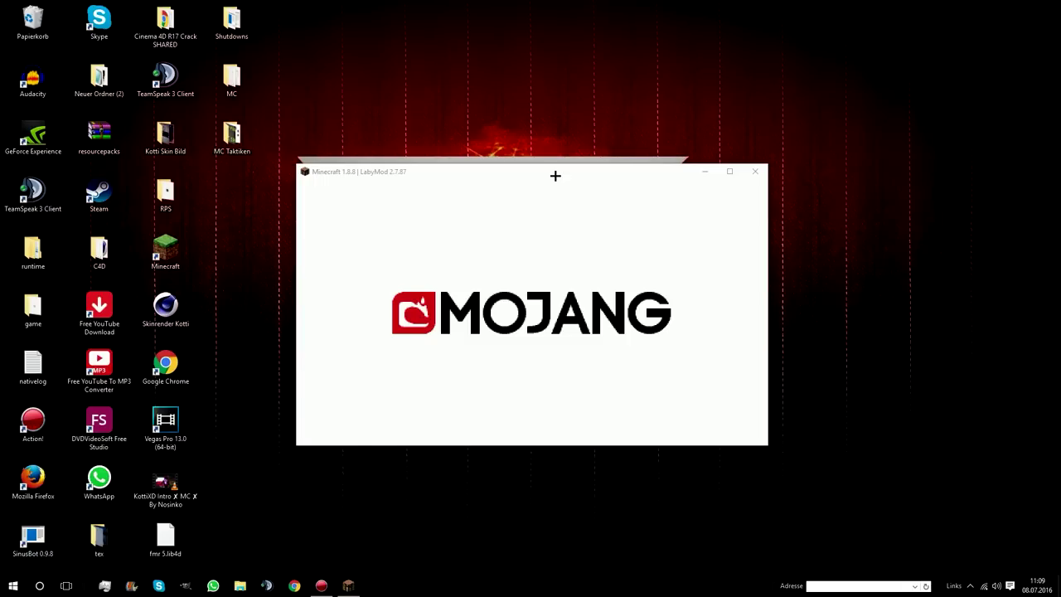
left_click(531, 335)
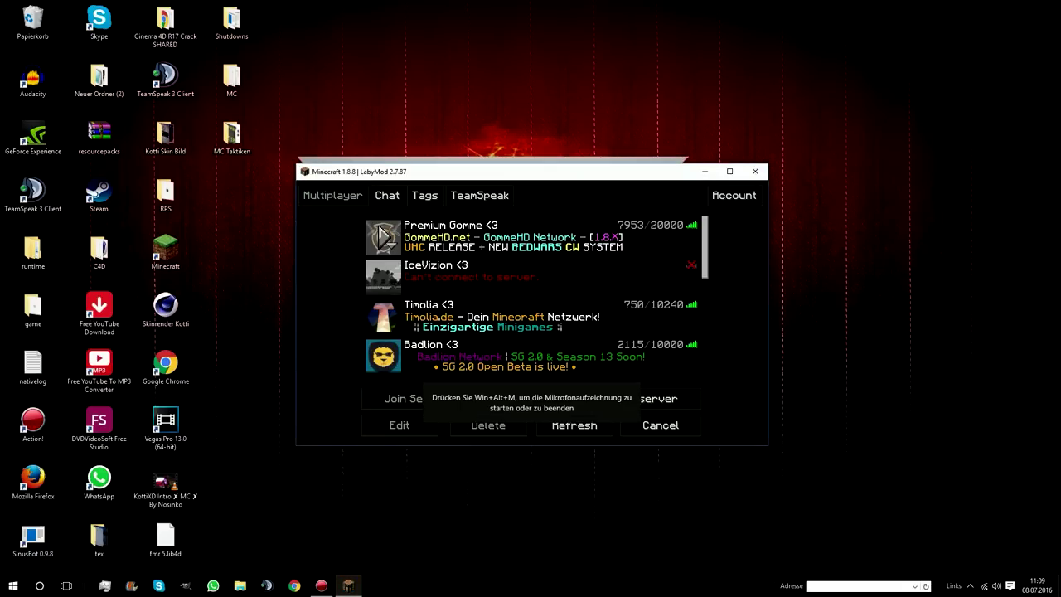
left_click(383, 236)
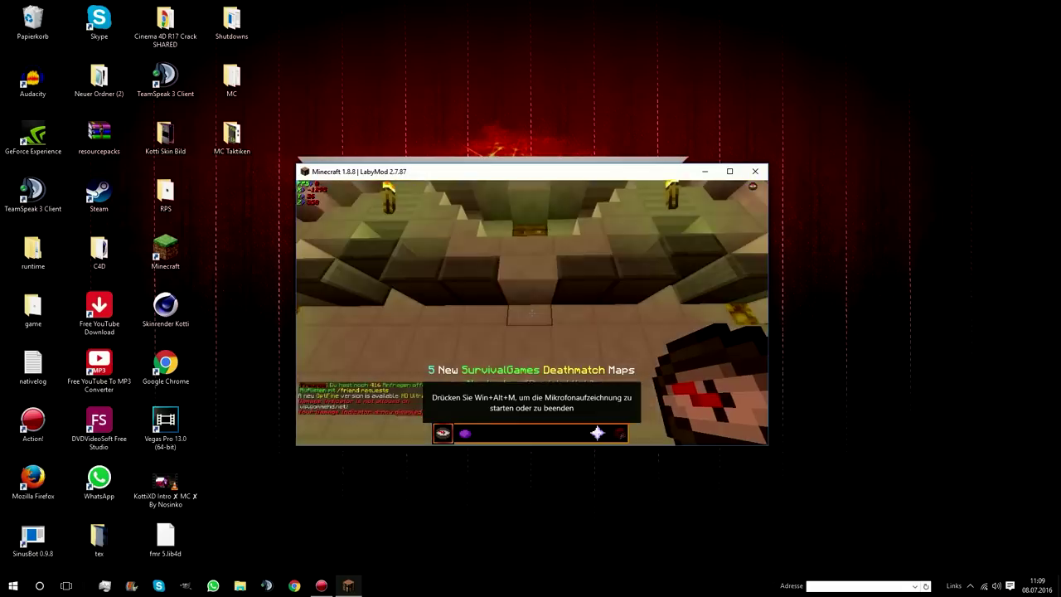
- Try to upload Cape Tutorial0000.png as the LabyMod cape through the skin customization's cape settings, and refresh the cape
key("Escape")
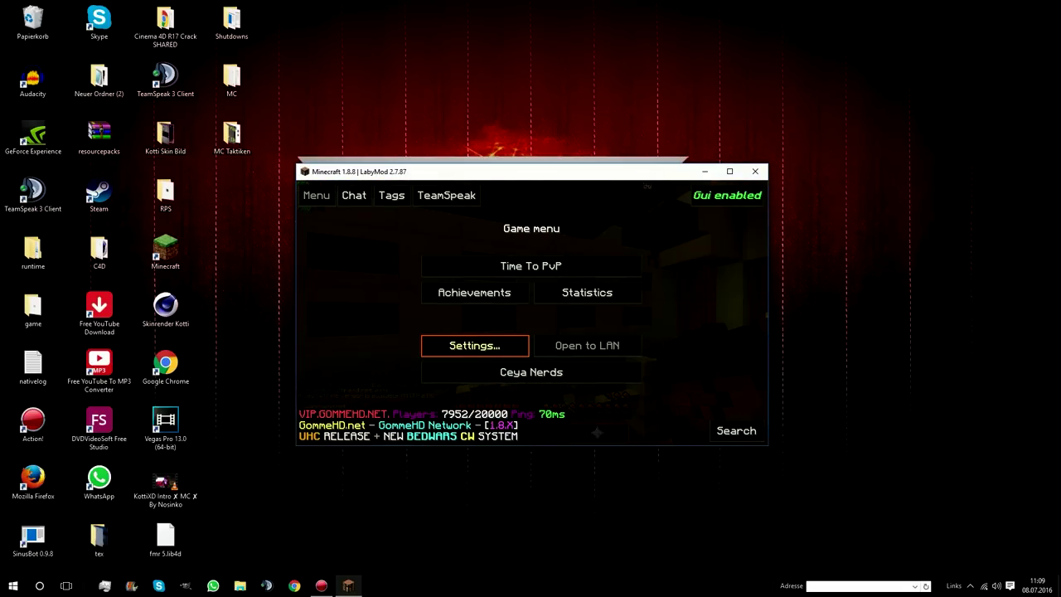
left_click(474, 345)
left_click(478, 281)
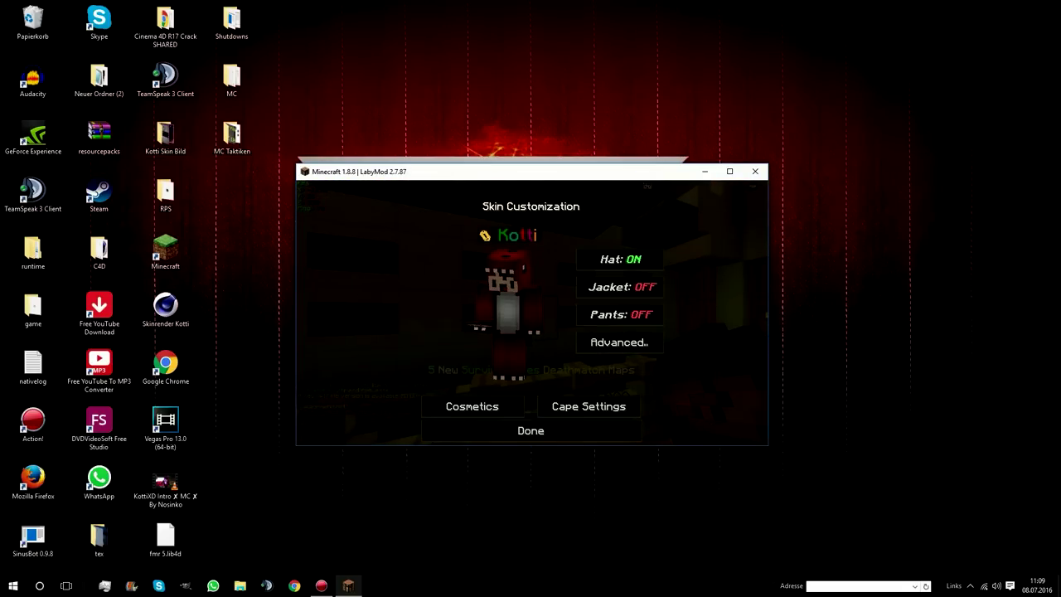
left_click(589, 406)
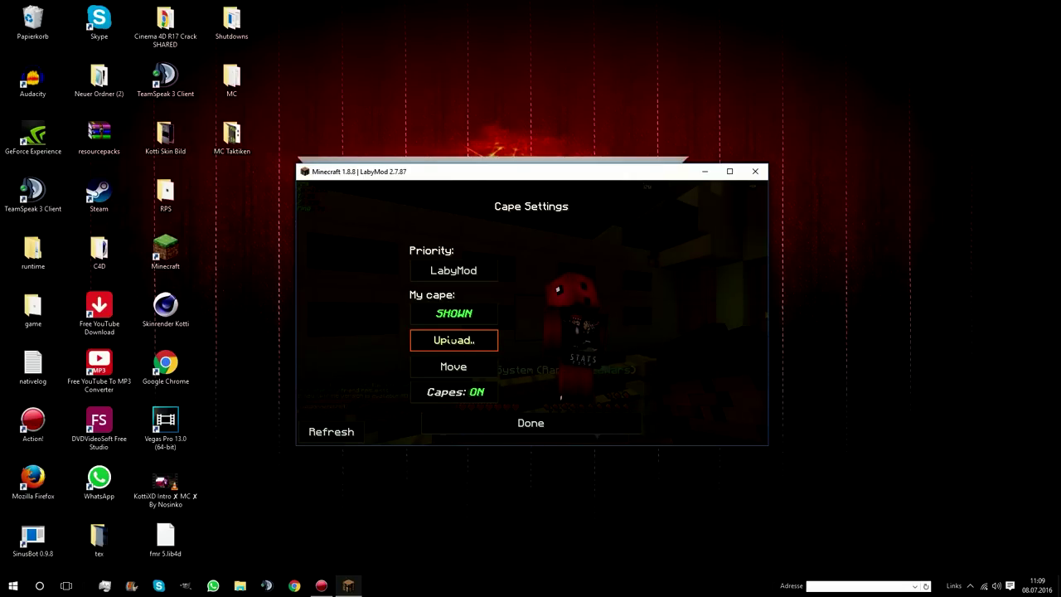
left_click(454, 340)
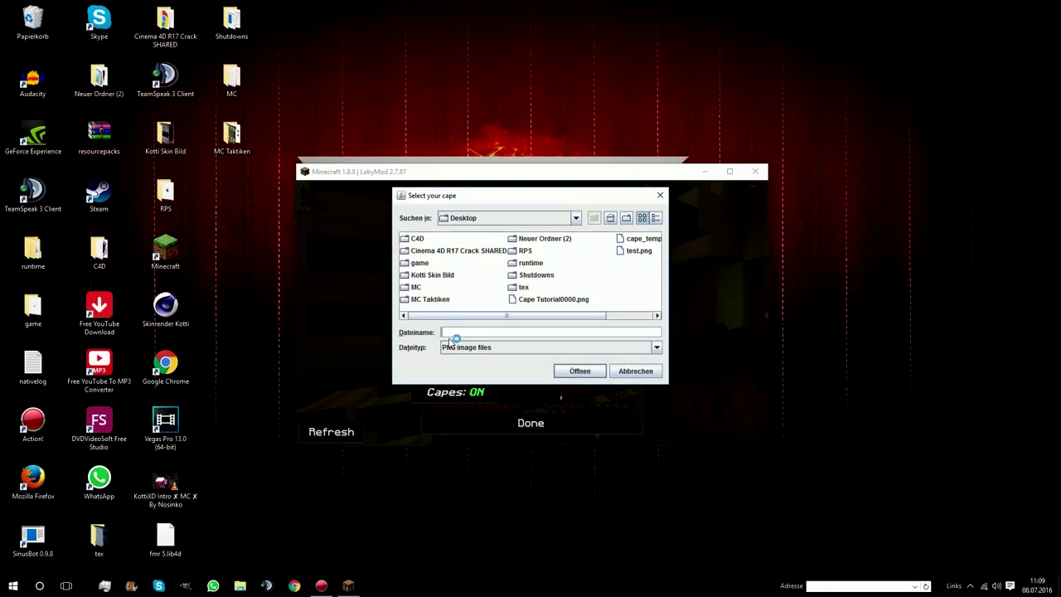
double_click(551, 298)
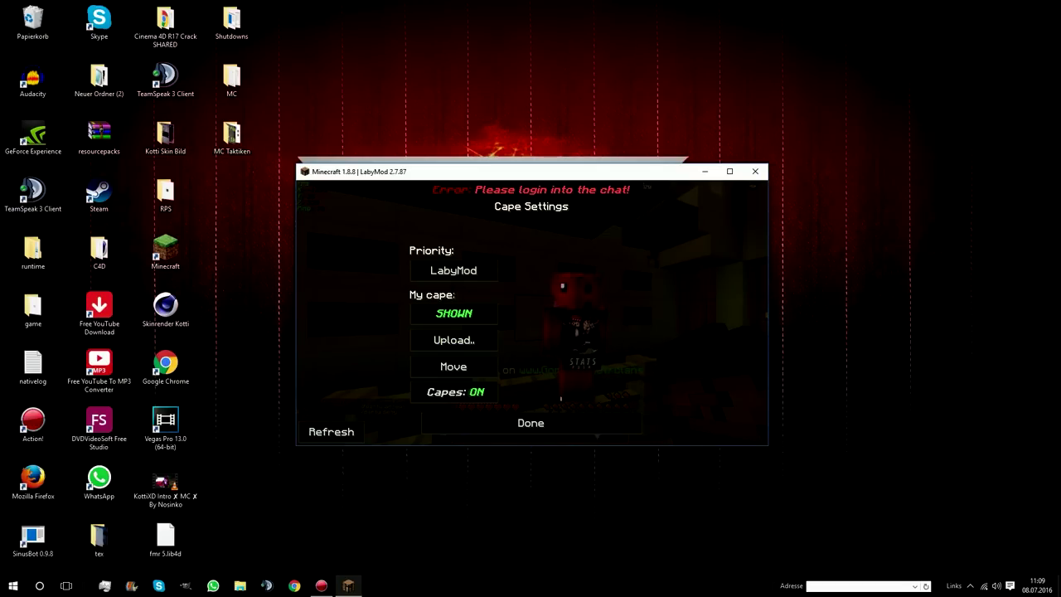
left_click(331, 432)
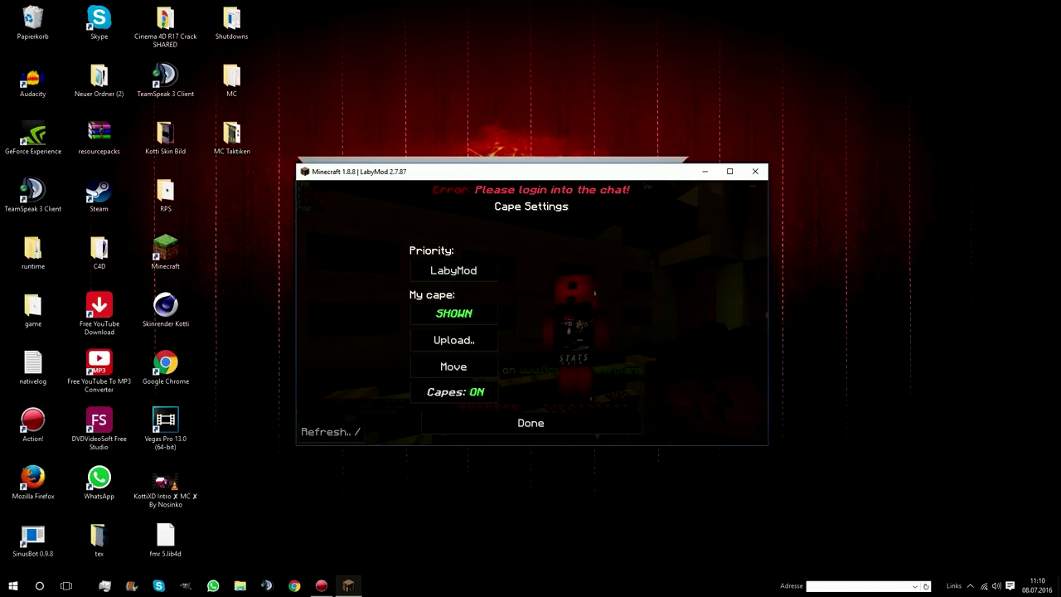
- Restart Minecraft and rejoin the Premium Gomme multiplayer server
key("alt+F4")
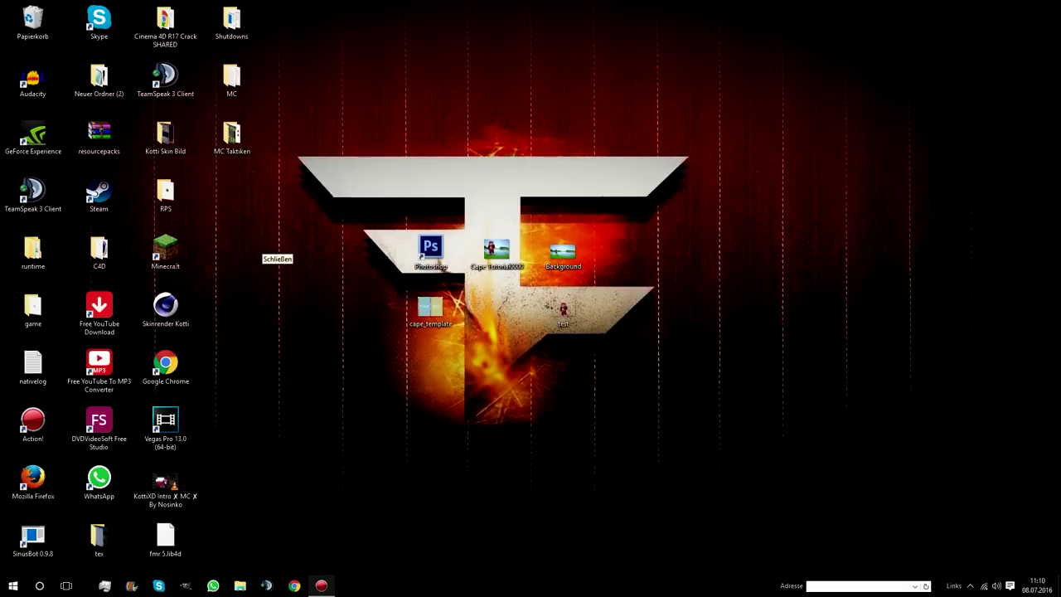
double_click(165, 249)
left_click(535, 427)
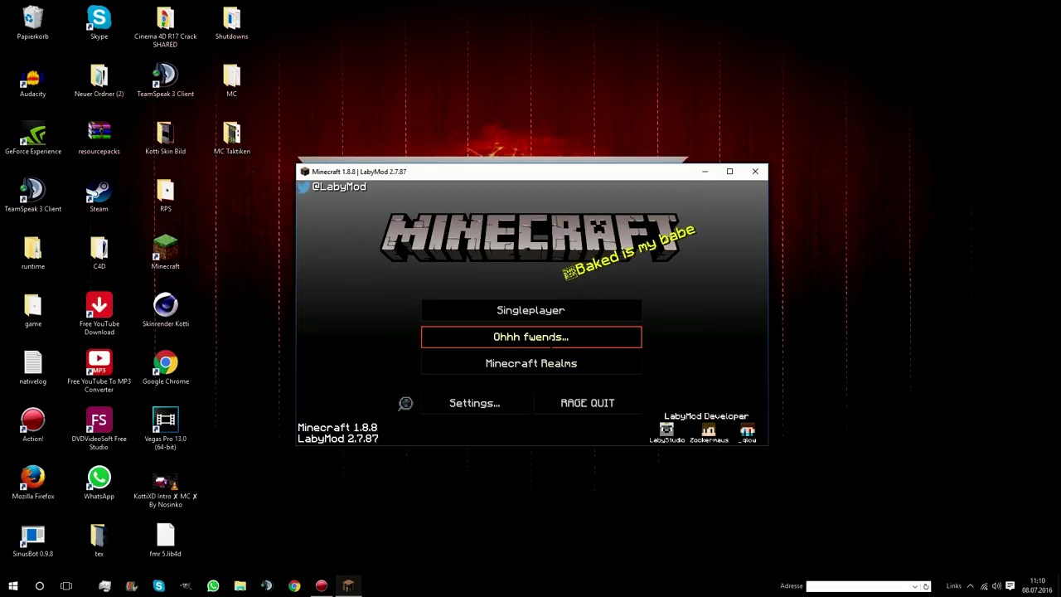
left_click(532, 336)
left_click(383, 237)
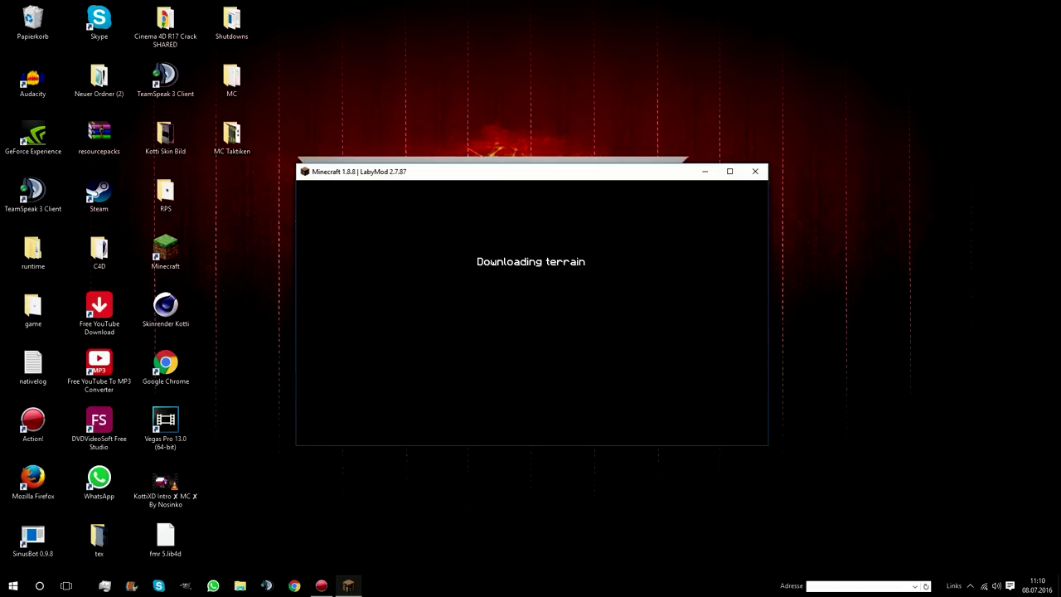
- Upload Cape Tutorial0000.png from the desktop as the player's LabyMod cape in the skin customization's cape settings
key("Escape")
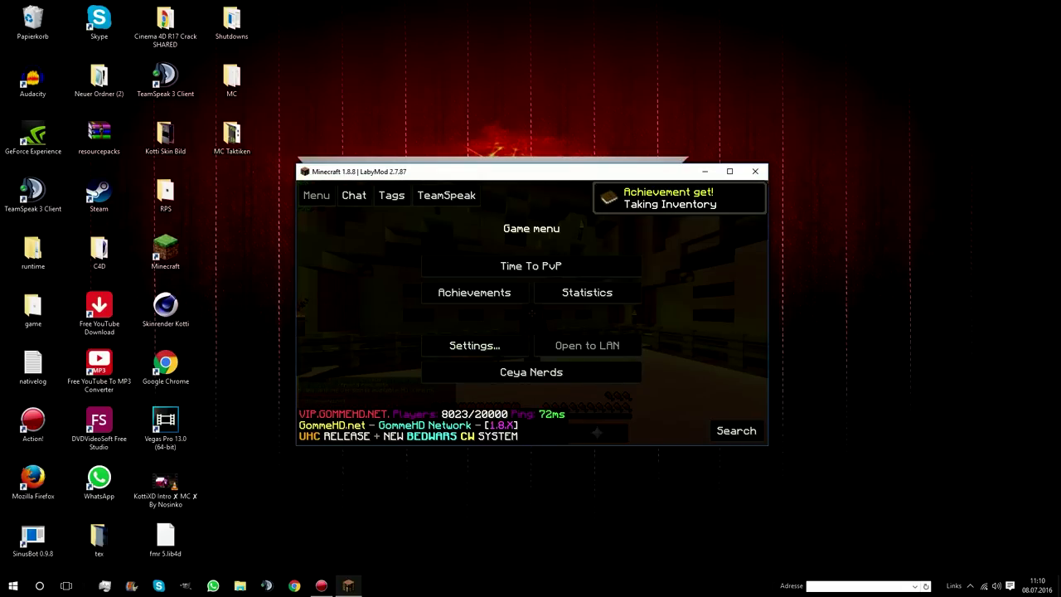
left_click(474, 346)
left_click(444, 281)
left_click(590, 406)
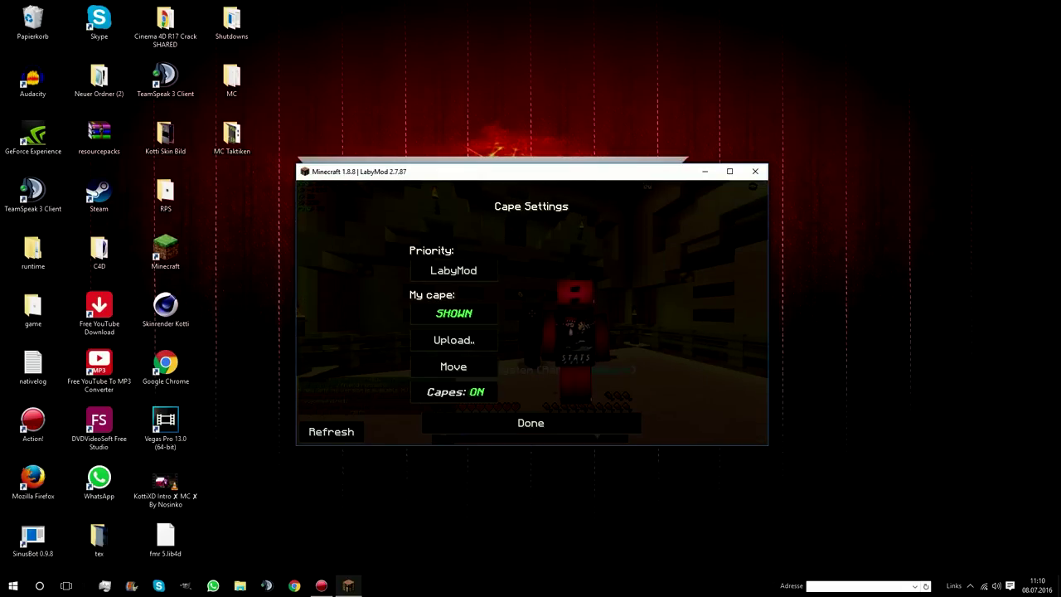
left_click(453, 340)
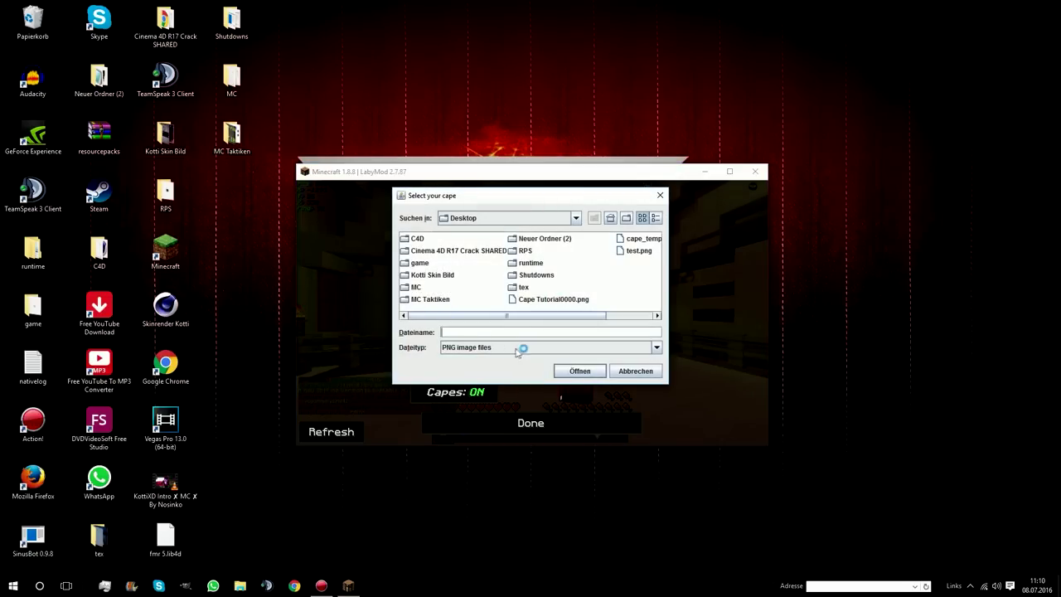
double_click(543, 304)
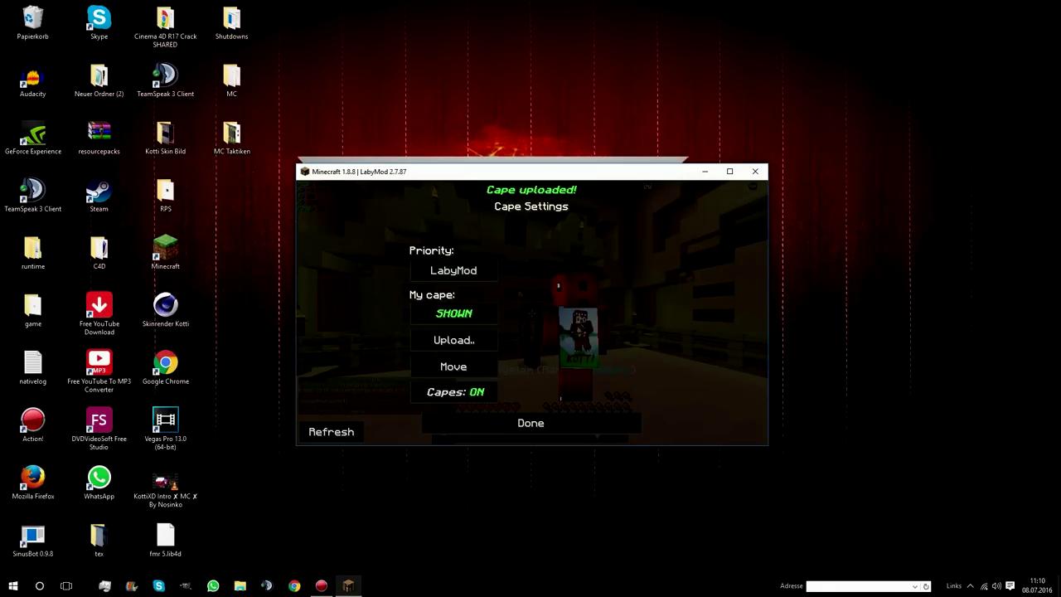
- Leave the cape and skin settings, return to the game and maximize the Minecraft window
left_click(531, 425)
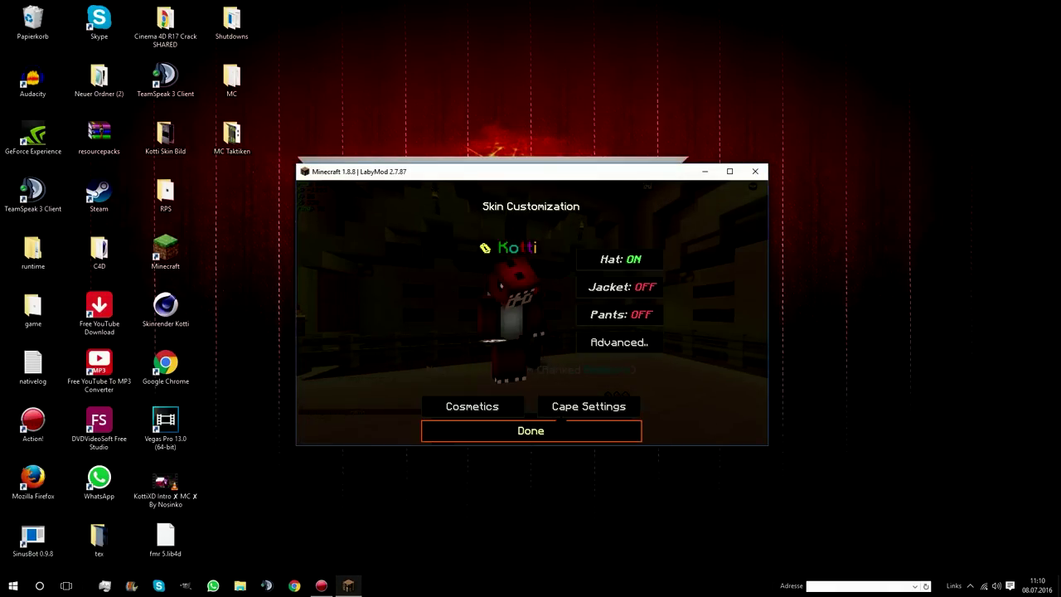
left_click(530, 425)
key("Escape")
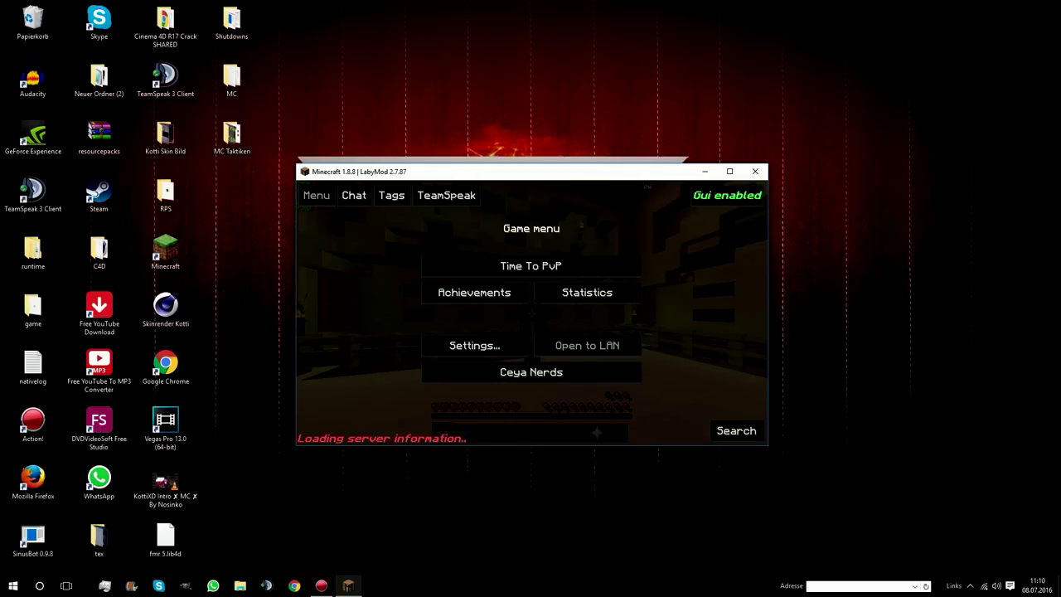
key("Escape")
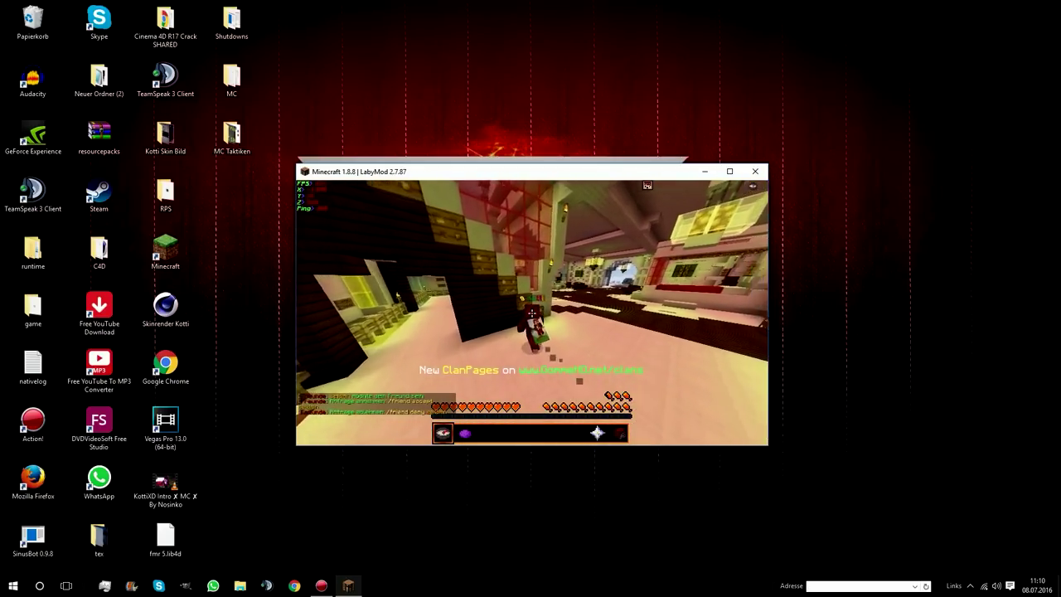
key("Escape")
left_click(730, 171)
key("Escape")
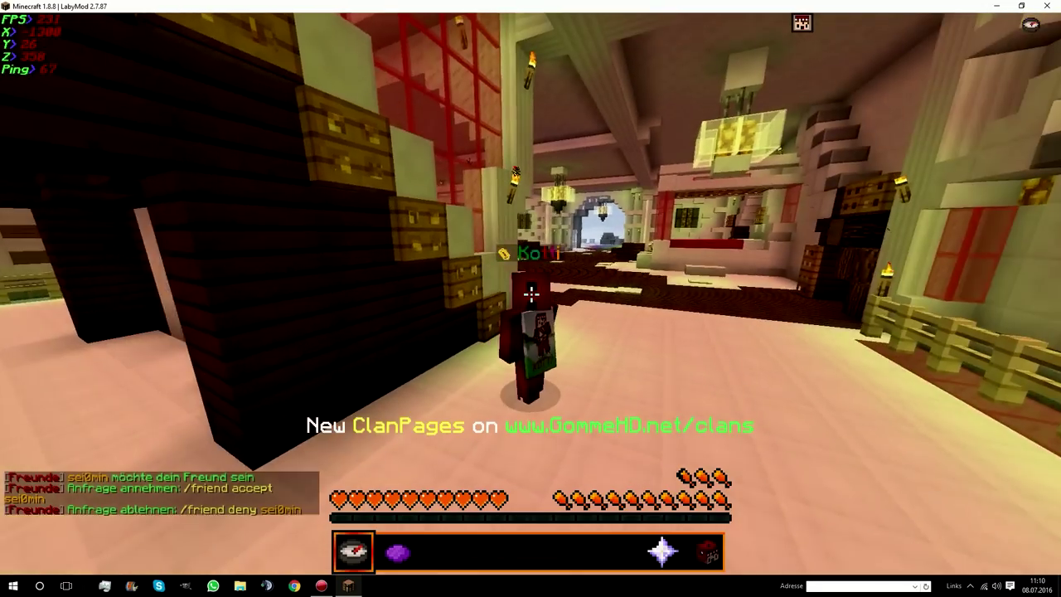
- Walk the character around the server lobby in third-person view to examine the uploaded cape on its back
key("w")
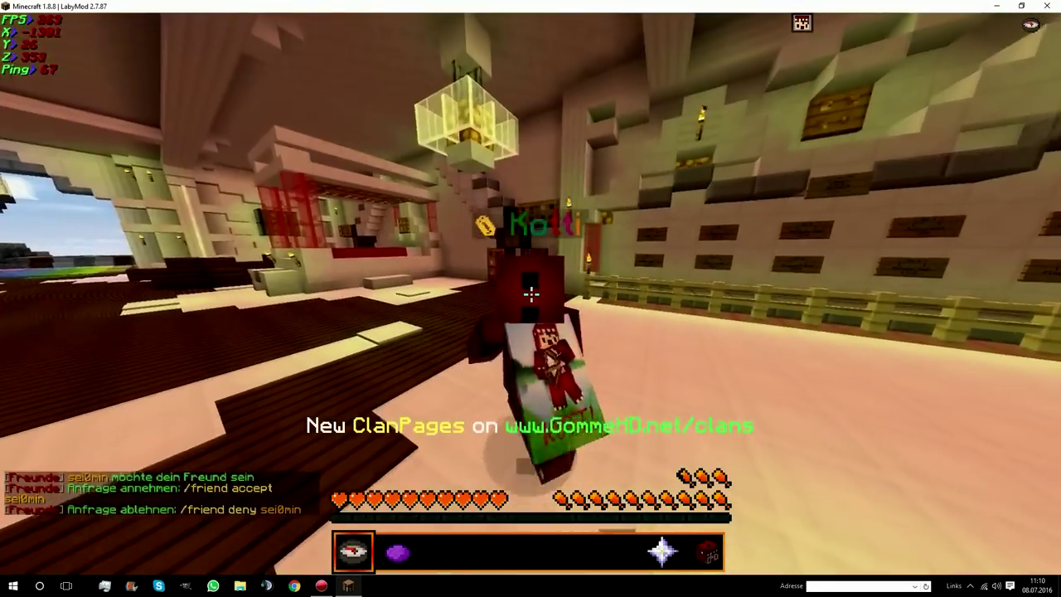
key("w")
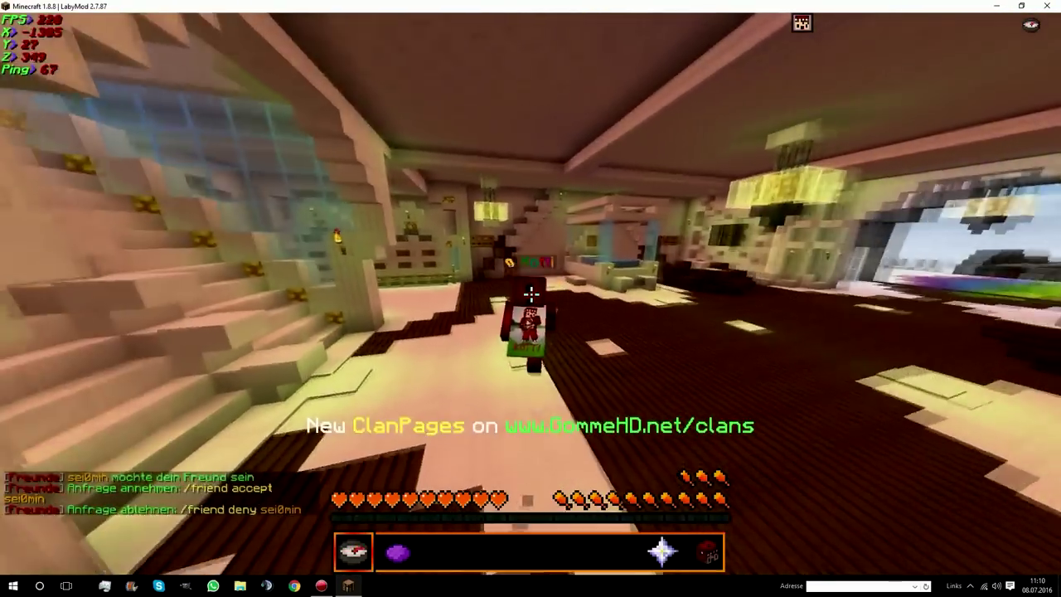
key("w")
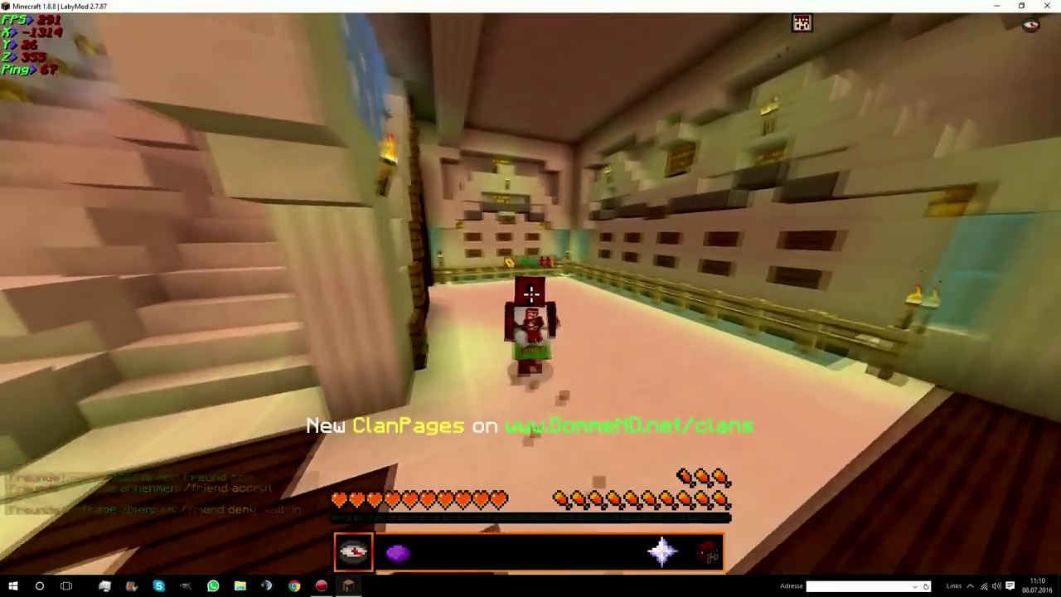
key("w")
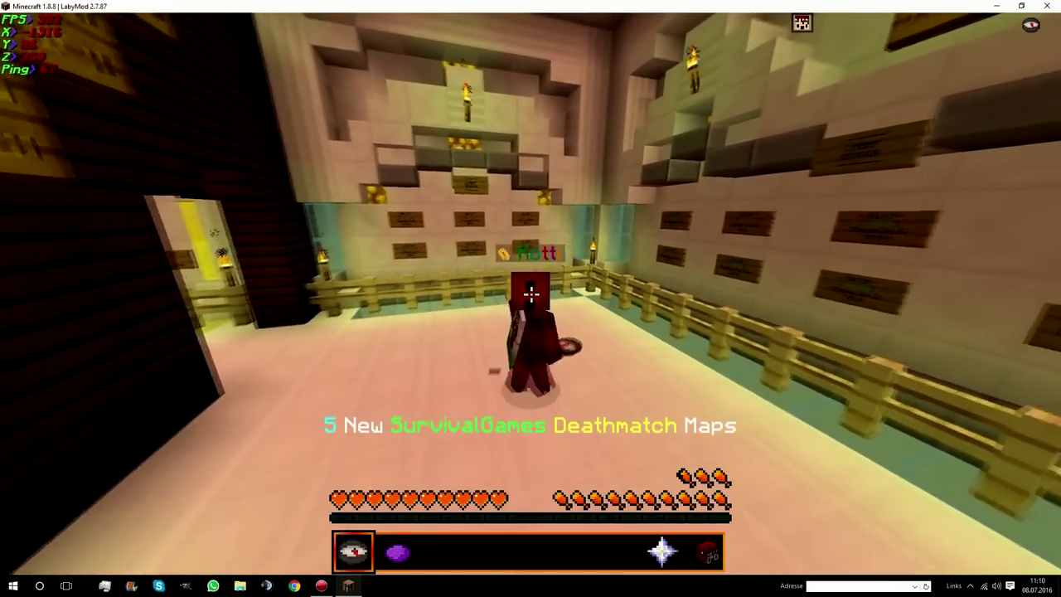